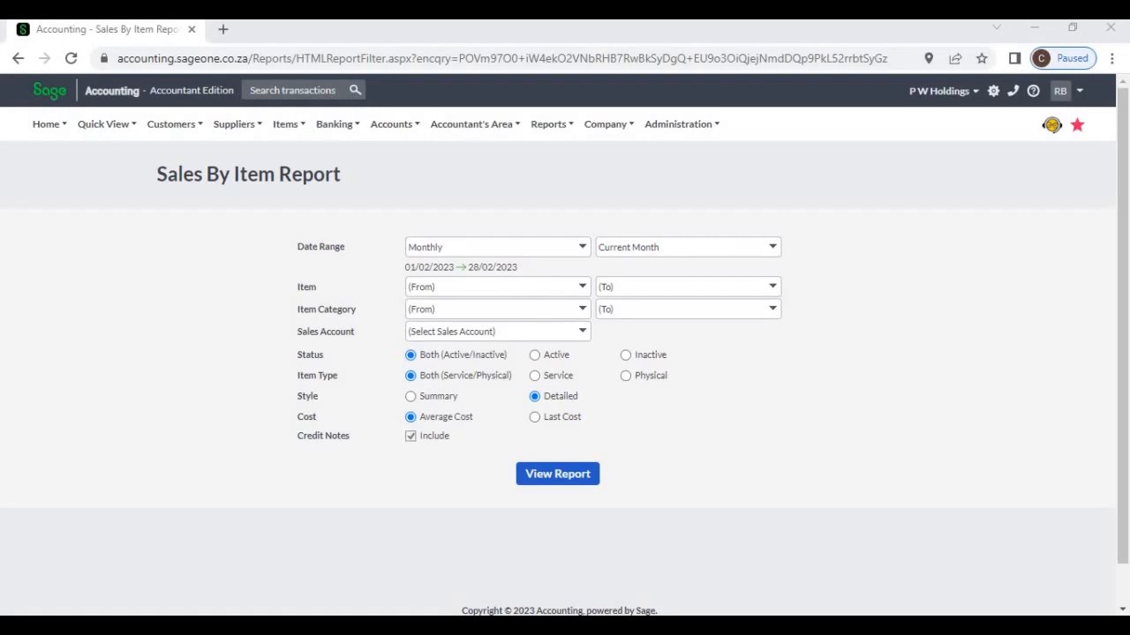
# Step: Set the report's date range to Custom Dates from 02/02/2023 to 04/02/2023
pyautogui.moveTo(288, 124)
pyautogui.moveTo(294, 253)
pyautogui.click(583, 250)
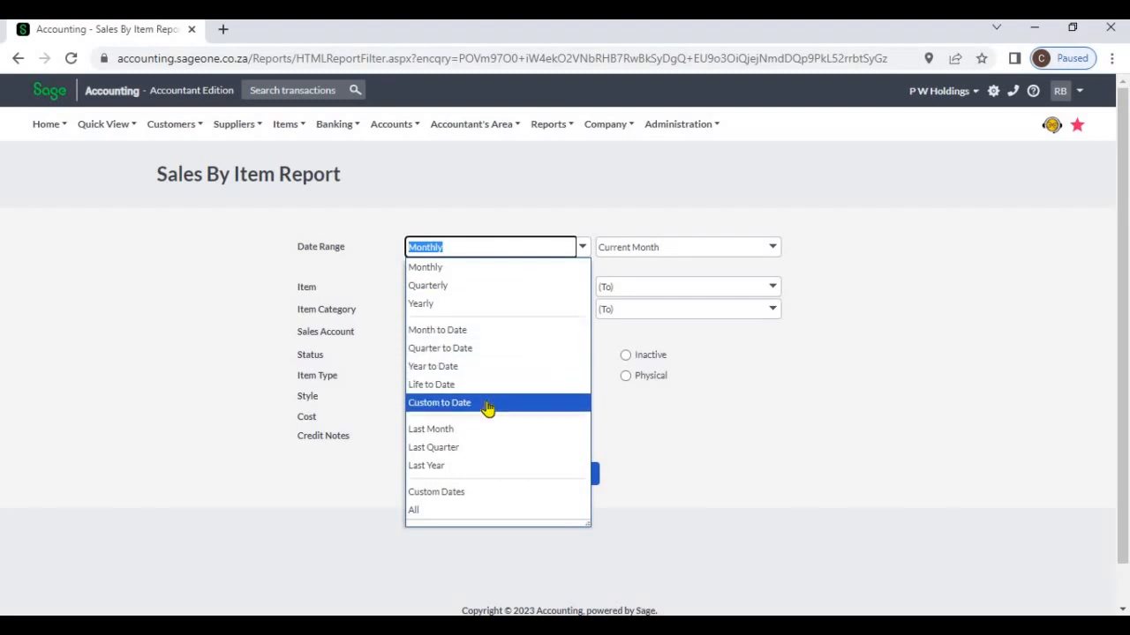
pyautogui.click(474, 497)
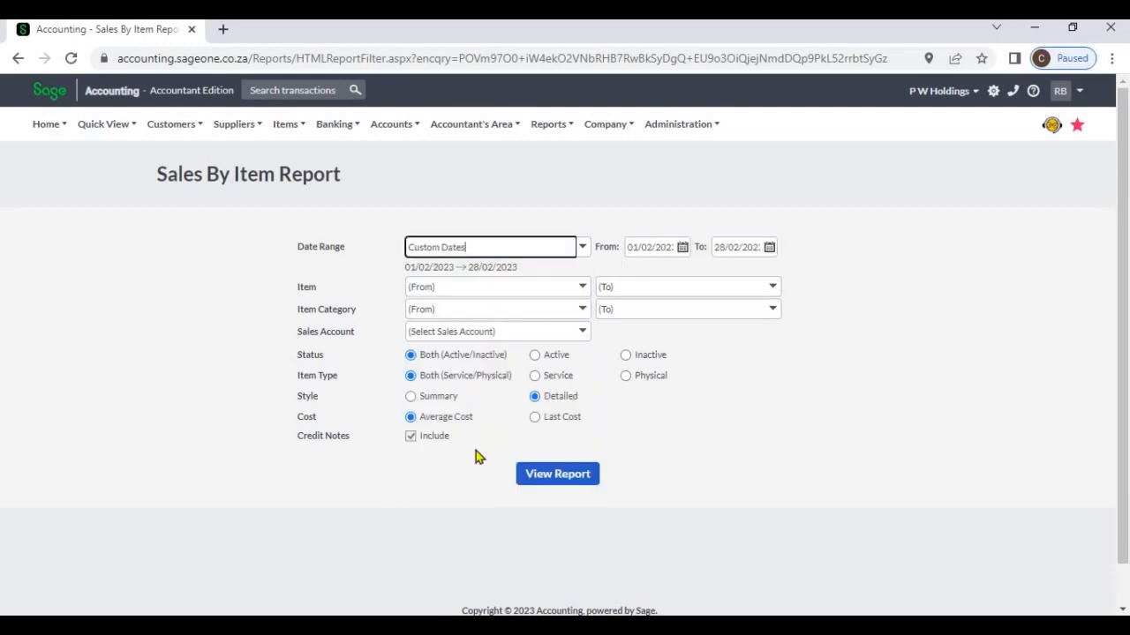
pyautogui.click(685, 250)
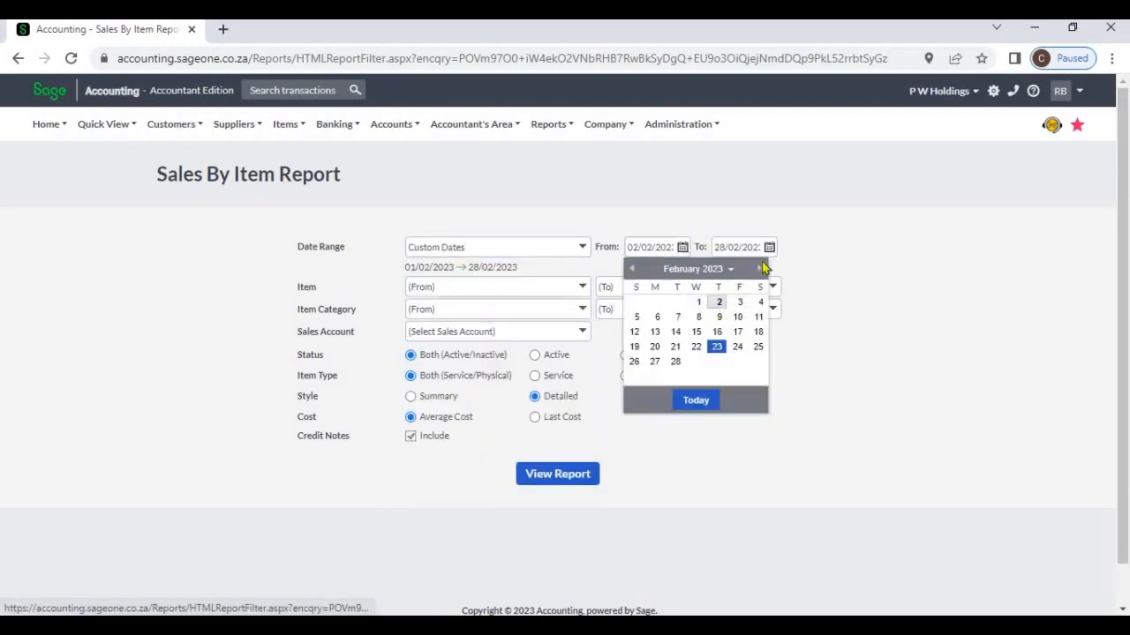
pyautogui.click(719, 303)
pyautogui.click(769, 252)
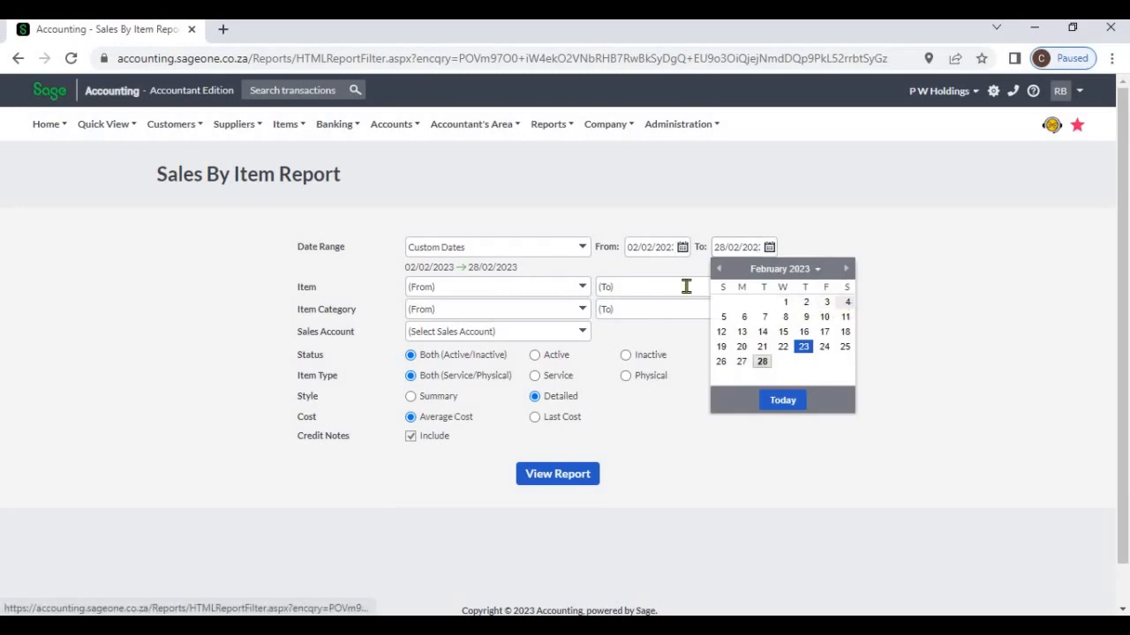
pyautogui.click(847, 303)
# Step: Set the report's date range to All
pyautogui.click(582, 252)
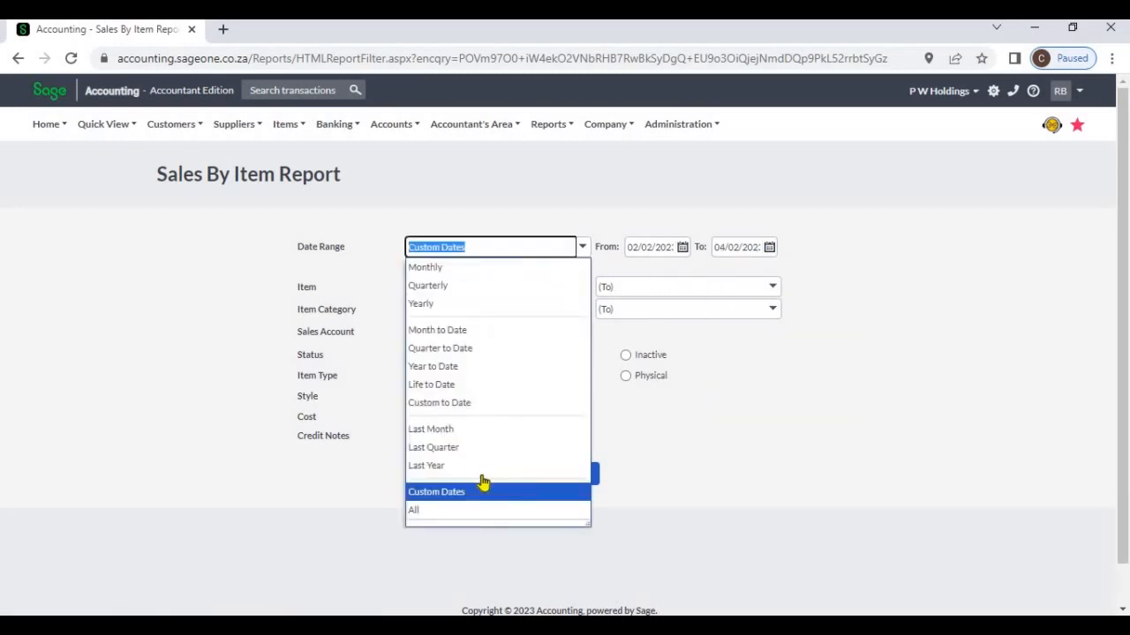
pyautogui.click(479, 511)
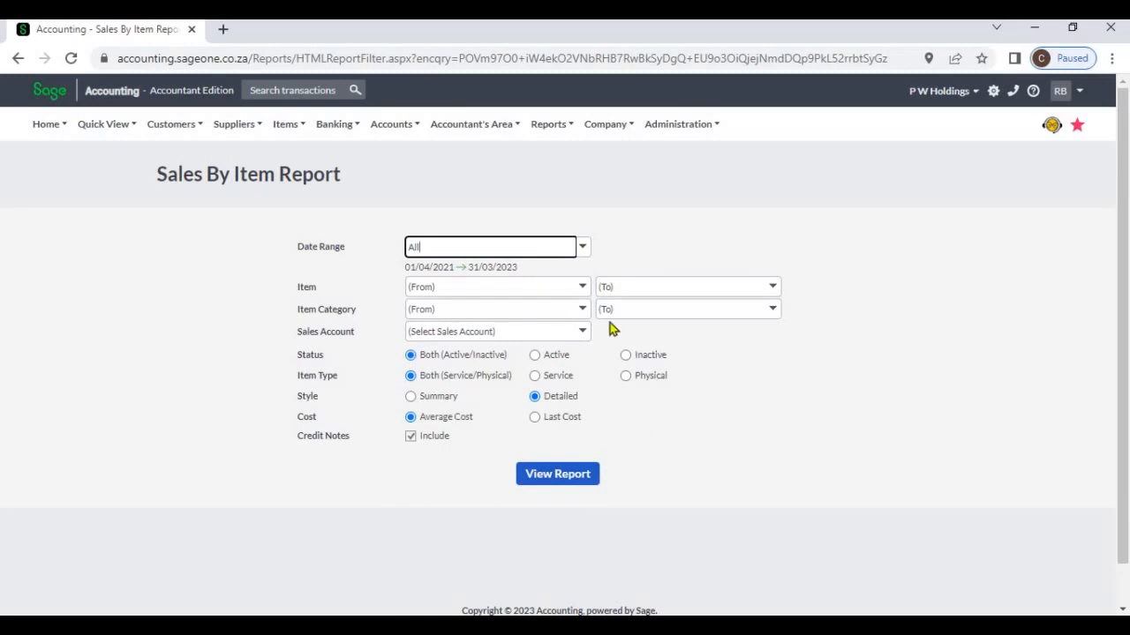
# Step: Try an item range from KB001 - Key Board to MO001 - Mouse, and reset the item filter to (From)
pyautogui.click(582, 288)
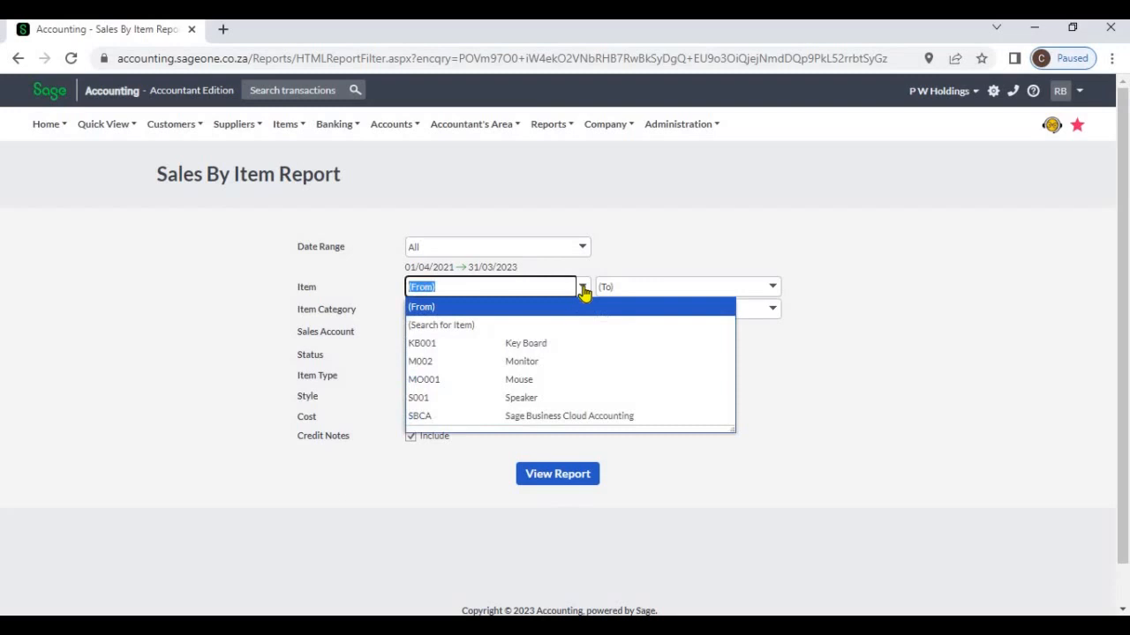
pyautogui.click(571, 343)
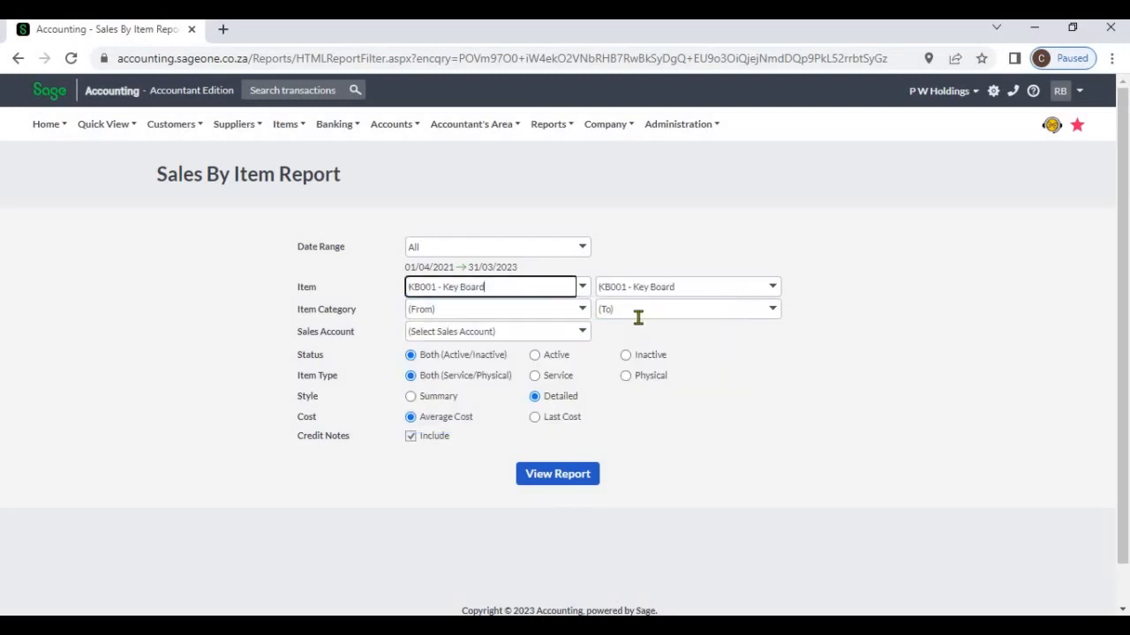
pyautogui.click(772, 290)
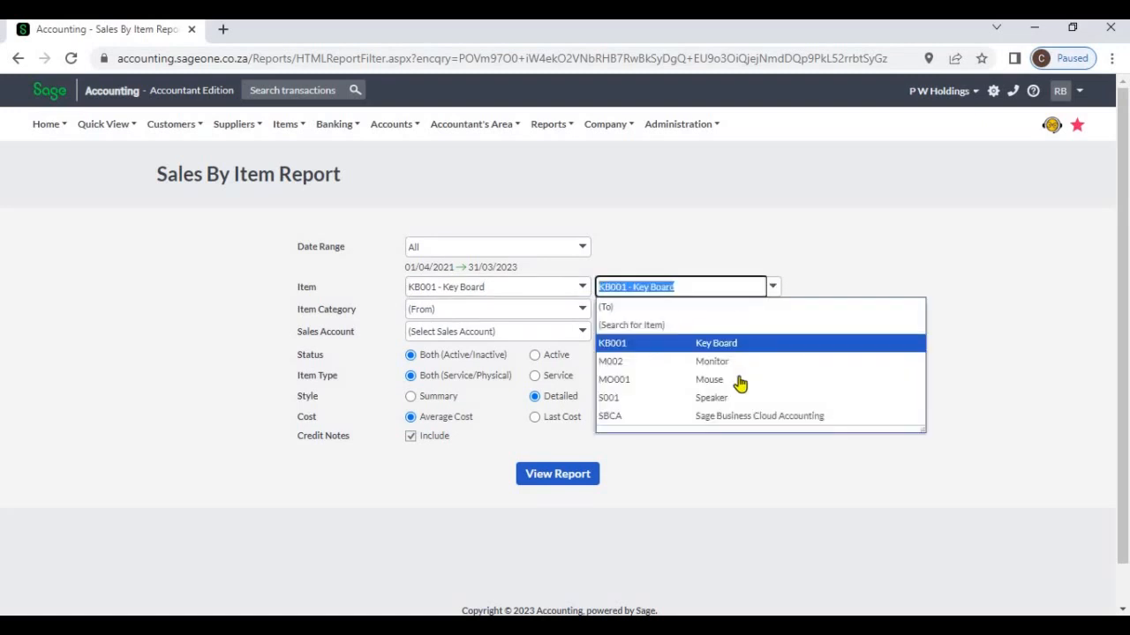
pyautogui.click(740, 384)
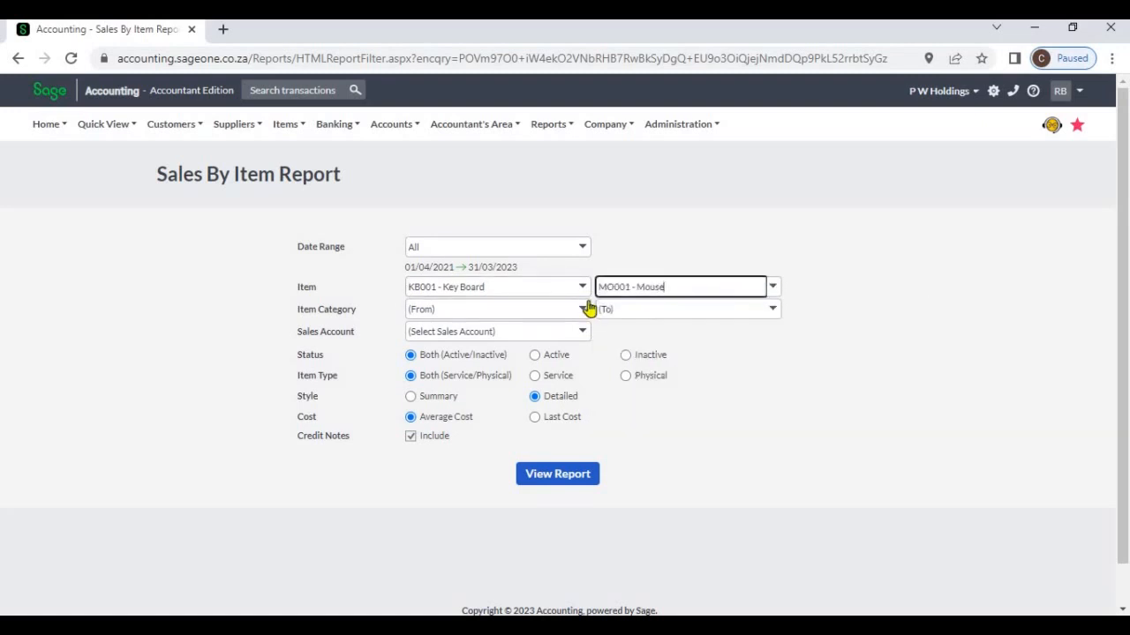
pyautogui.click(584, 288)
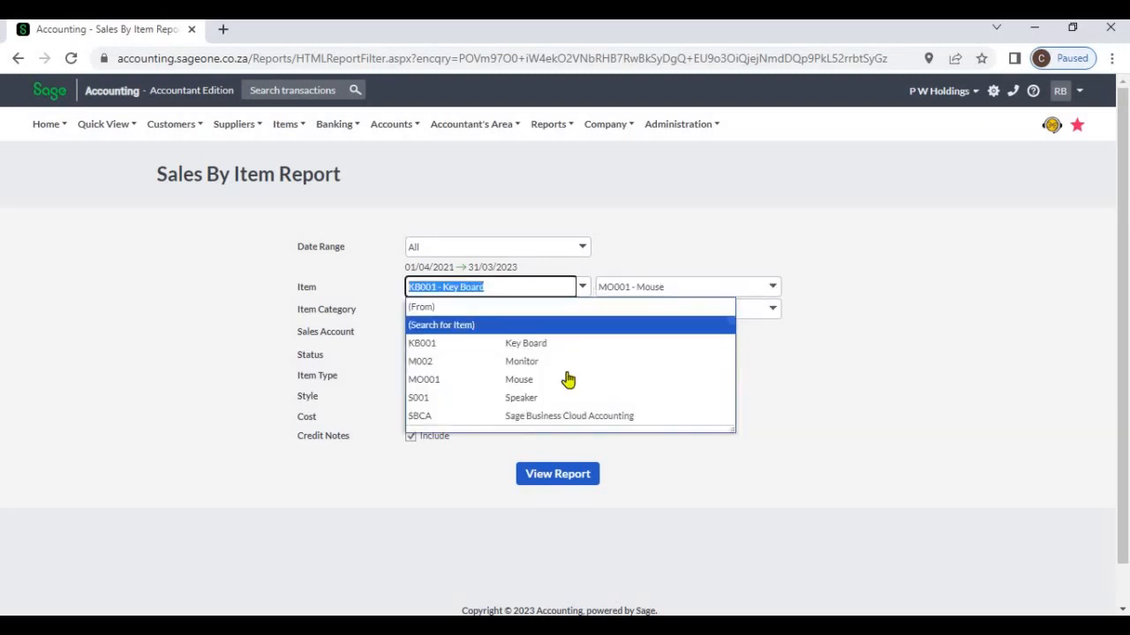
pyautogui.click(557, 309)
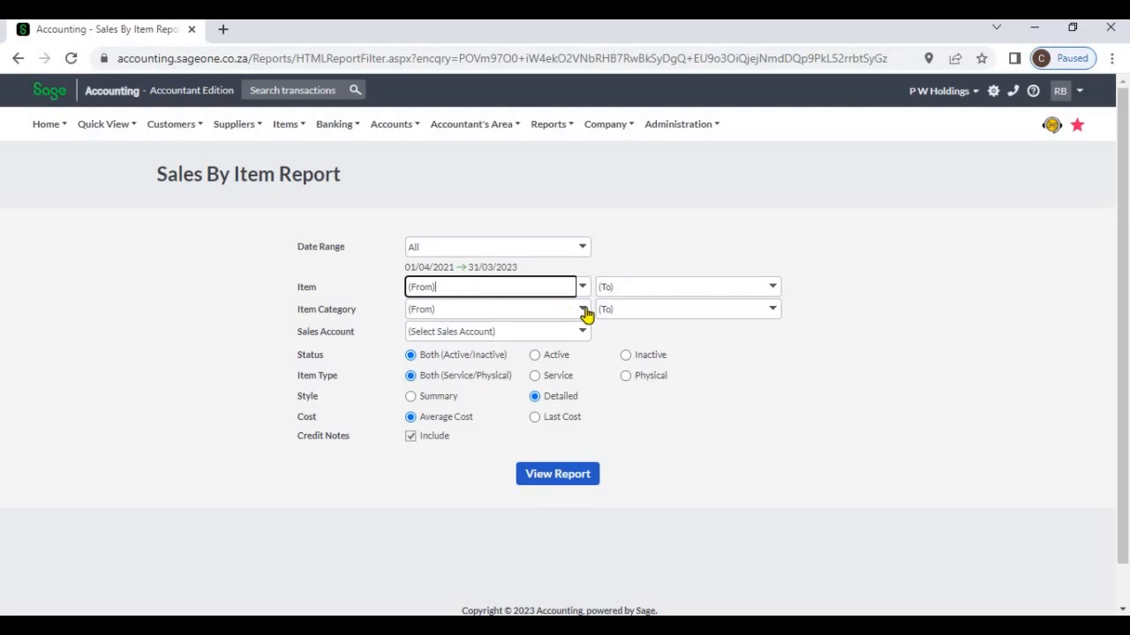
# Step: Try an item category range from Accounting Software to Computer Equipments, and reset the category filter to (From)
pyautogui.click(584, 311)
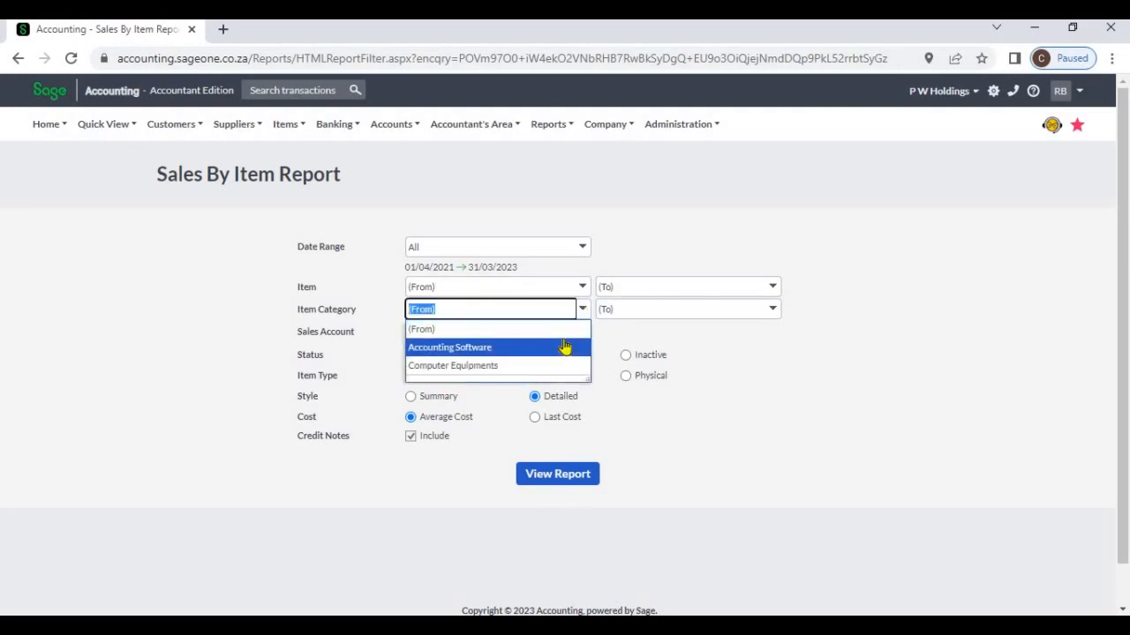
pyautogui.click(565, 346)
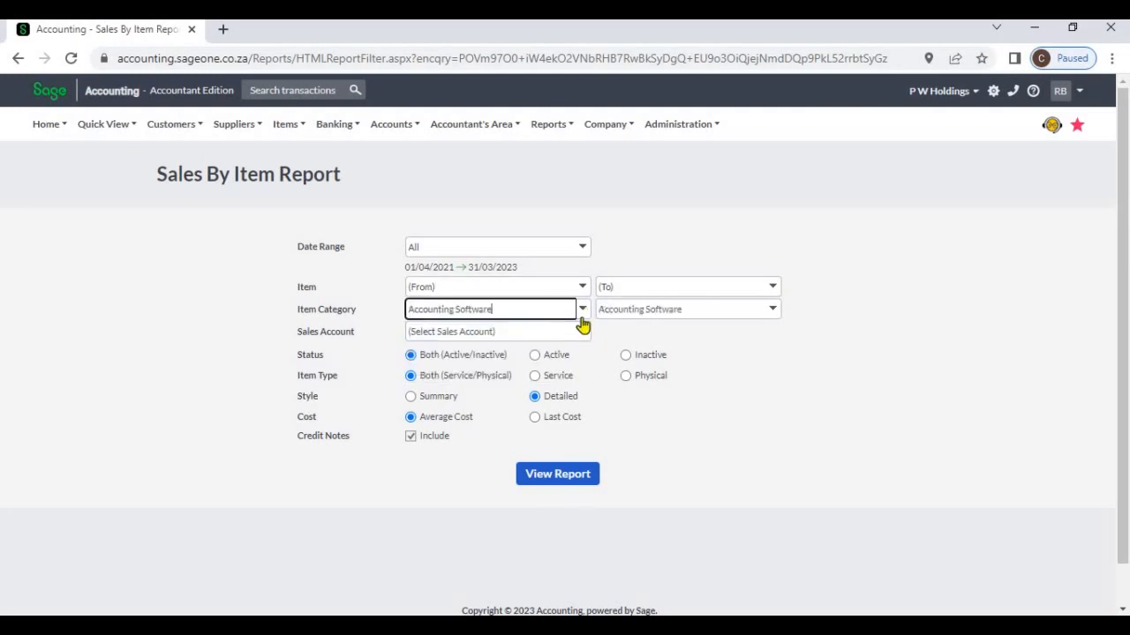
pyautogui.click(776, 313)
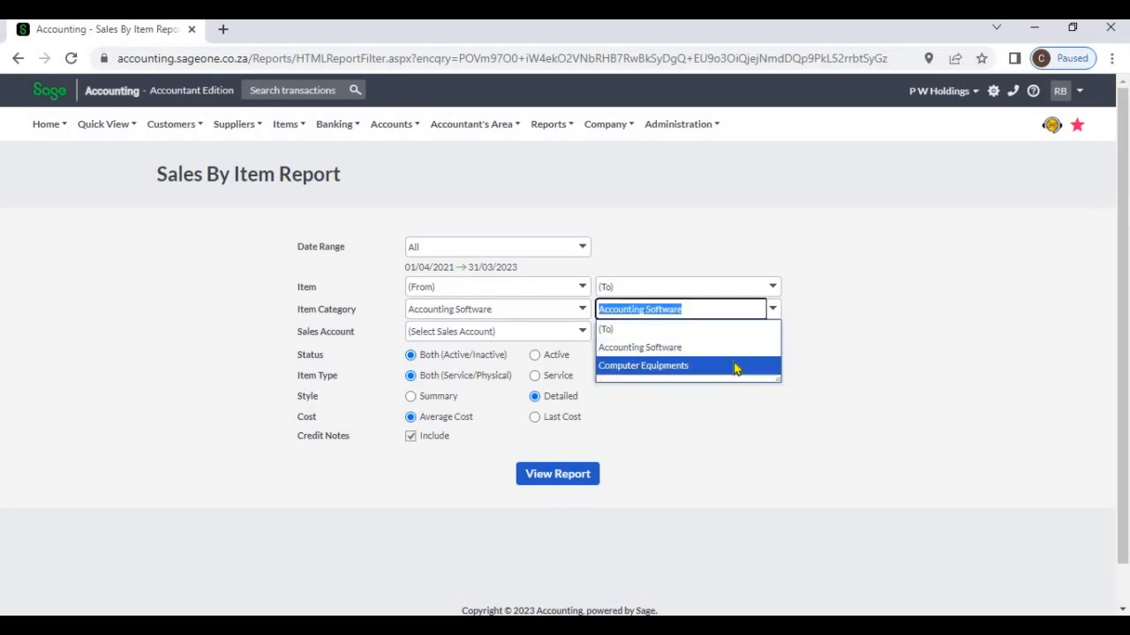
pyautogui.click(732, 367)
pyautogui.click(580, 312)
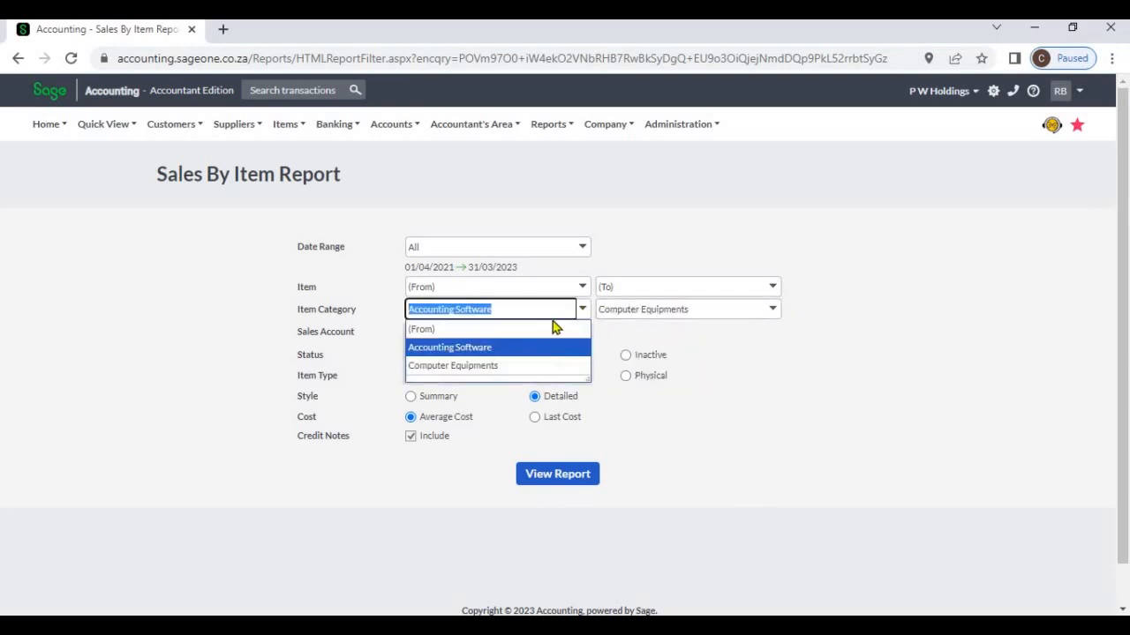
pyautogui.click(550, 326)
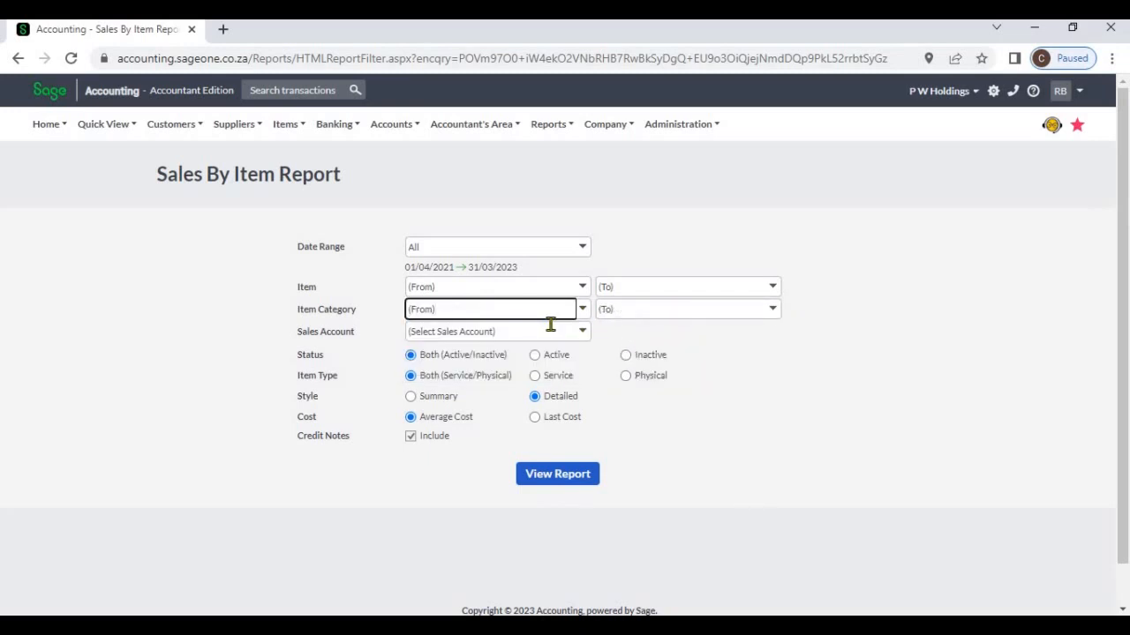
pyautogui.click(697, 354)
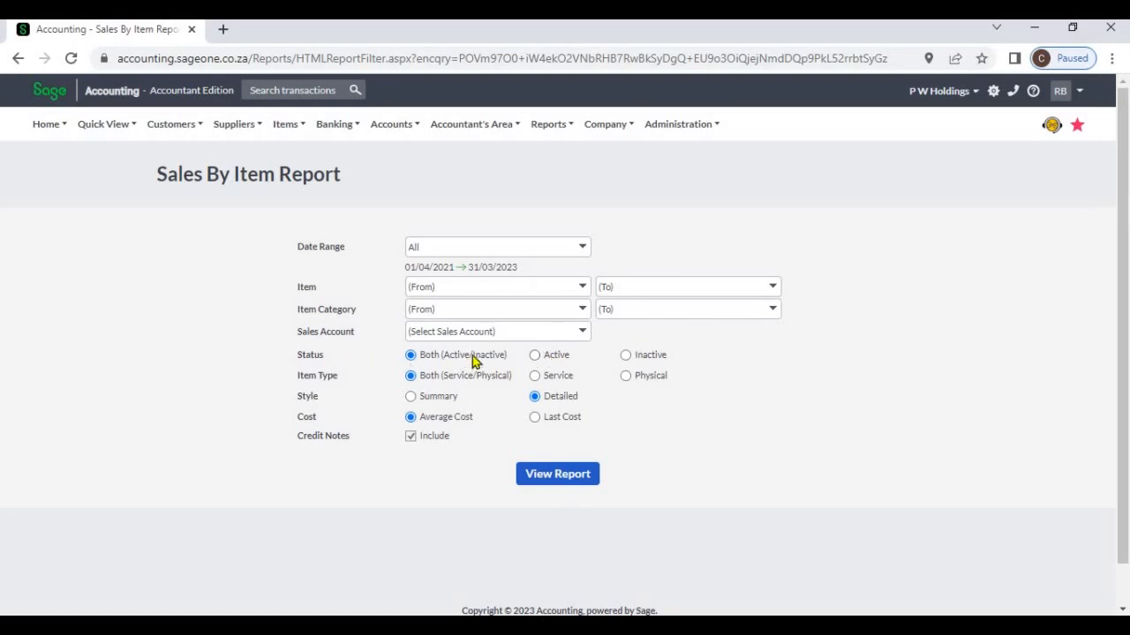
# Step: Try the Active and Inactive statuses and the Service and Physical item types, returning each filter to Both
pyautogui.click(535, 357)
pyautogui.click(624, 356)
pyautogui.click(412, 356)
pyautogui.click(535, 377)
pyautogui.click(625, 378)
pyautogui.click(411, 377)
# Step: Run the Sales By Item Report in Detailed style with credit notes excluded
pyautogui.click(418, 401)
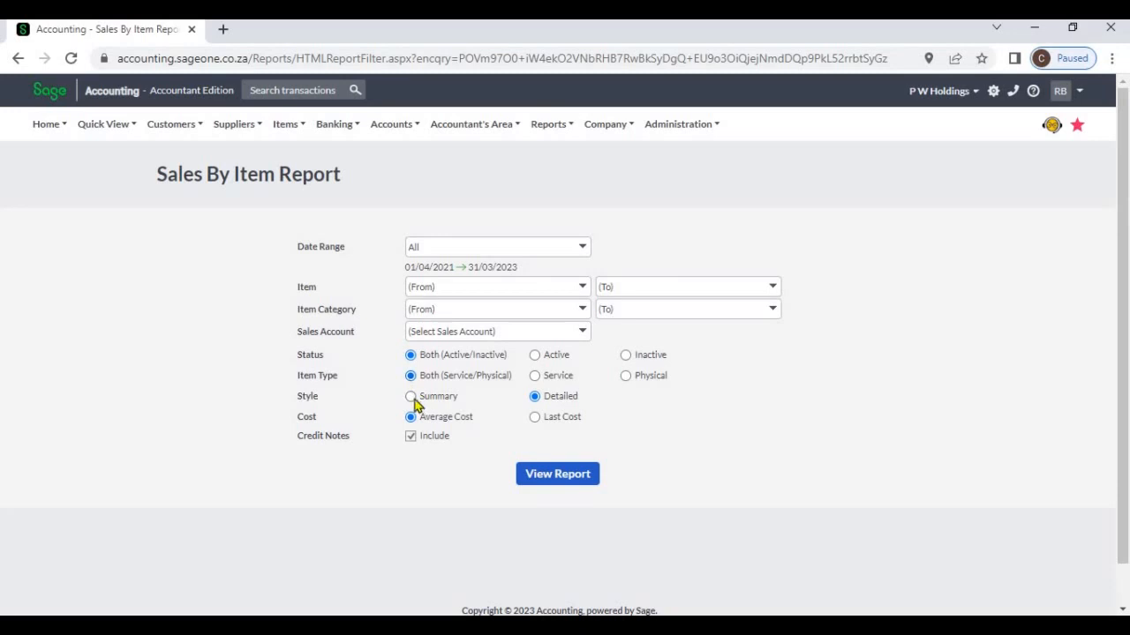
pyautogui.click(535, 398)
pyautogui.click(411, 437)
pyautogui.click(541, 474)
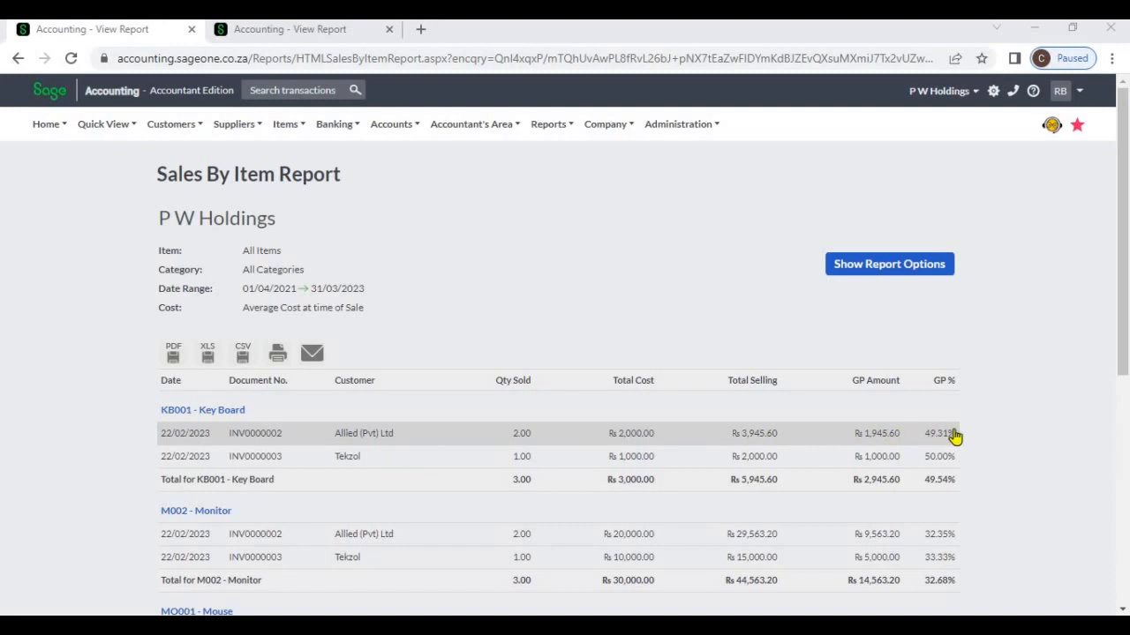
# Step: Include credit notes in the report options and refresh the Sales By Item Report
pyautogui.scroll(-1, 269, 349)
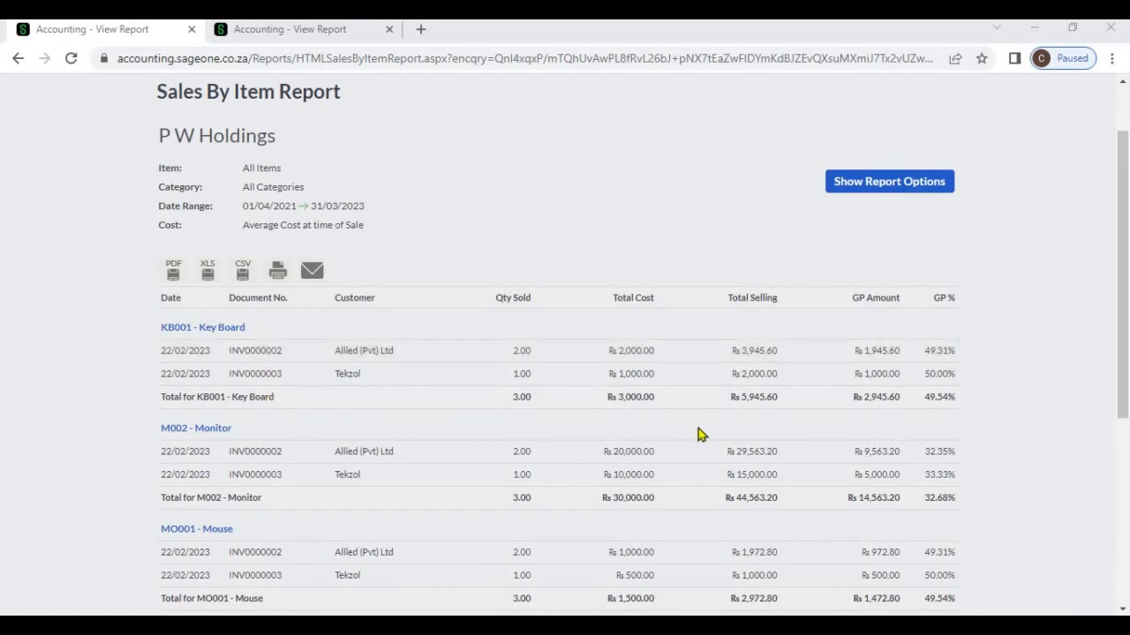
pyautogui.scroll(-4, 698, 428)
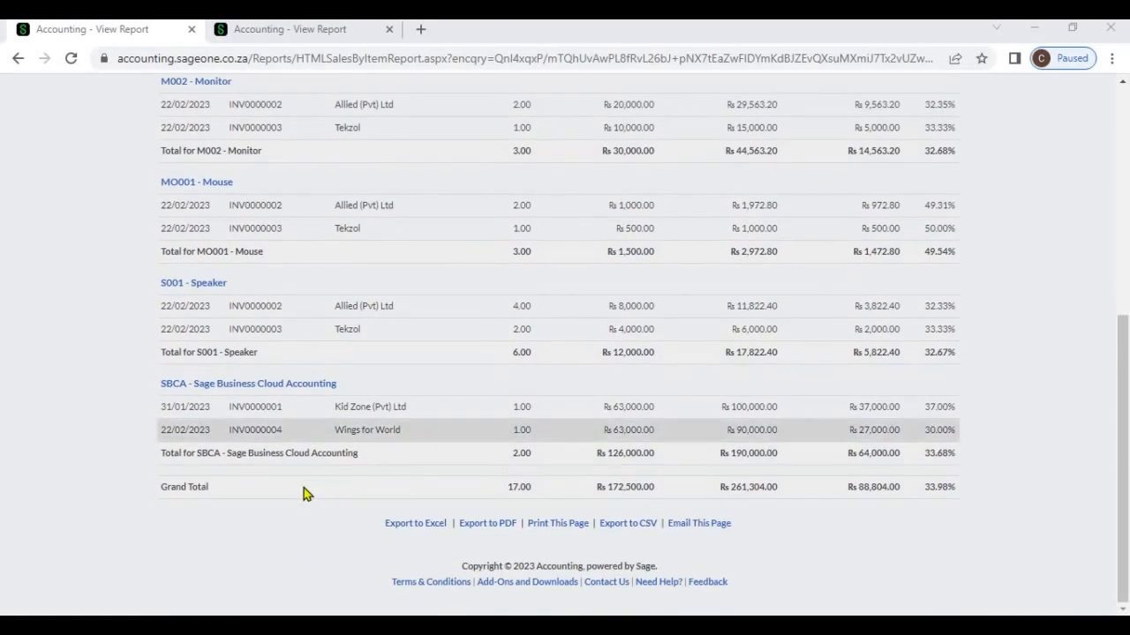
pyautogui.scroll(5, 484, 492)
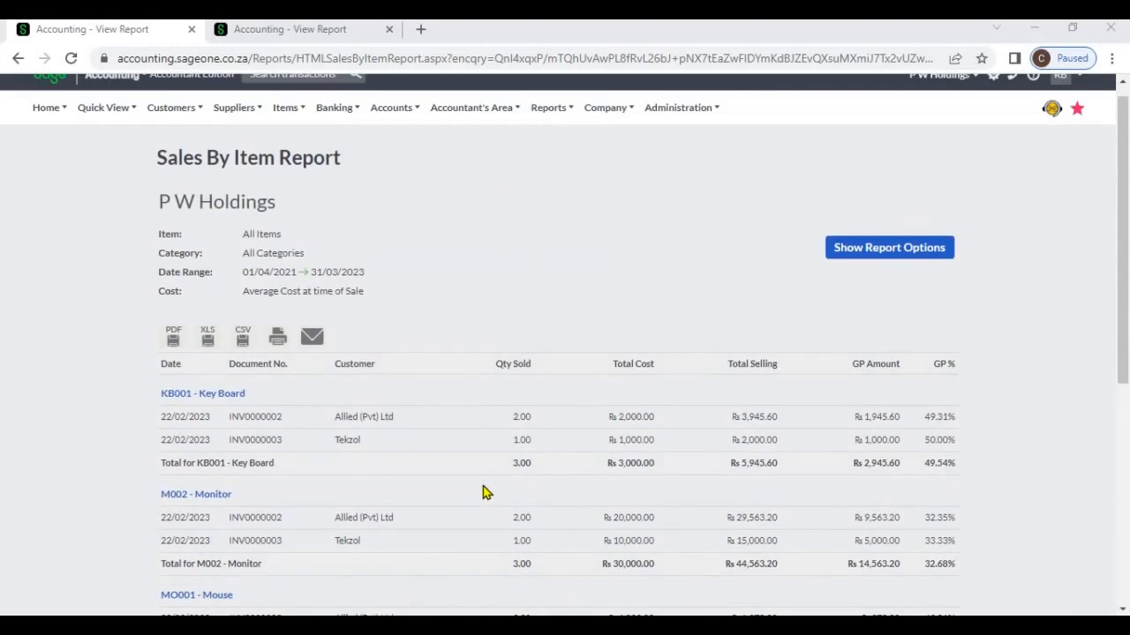
pyautogui.click(869, 248)
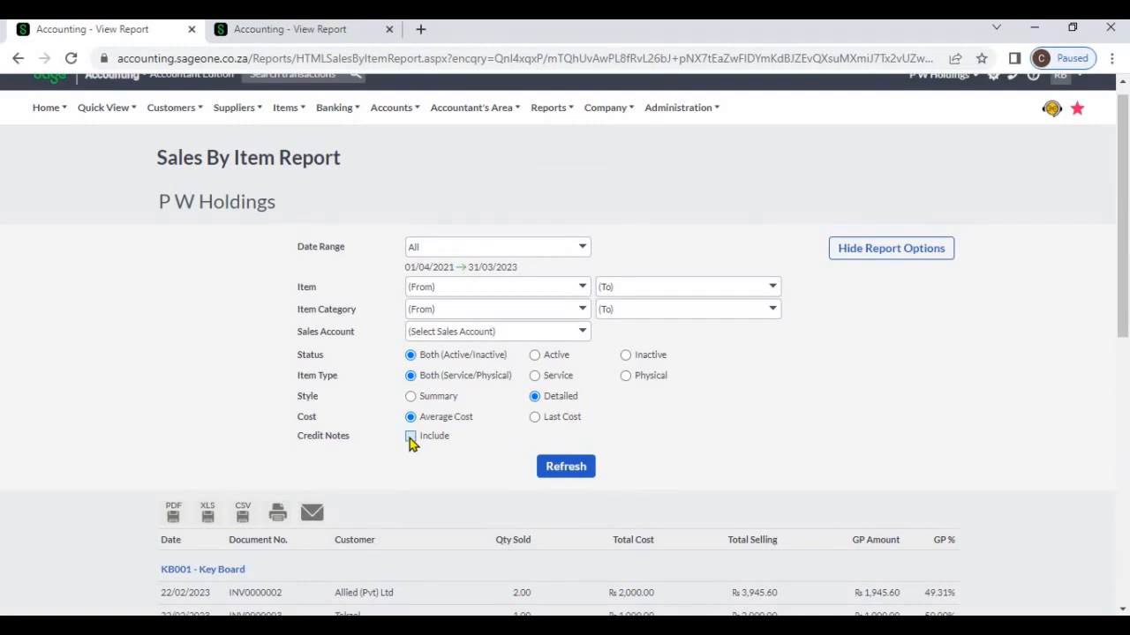
pyautogui.click(410, 439)
pyautogui.click(564, 466)
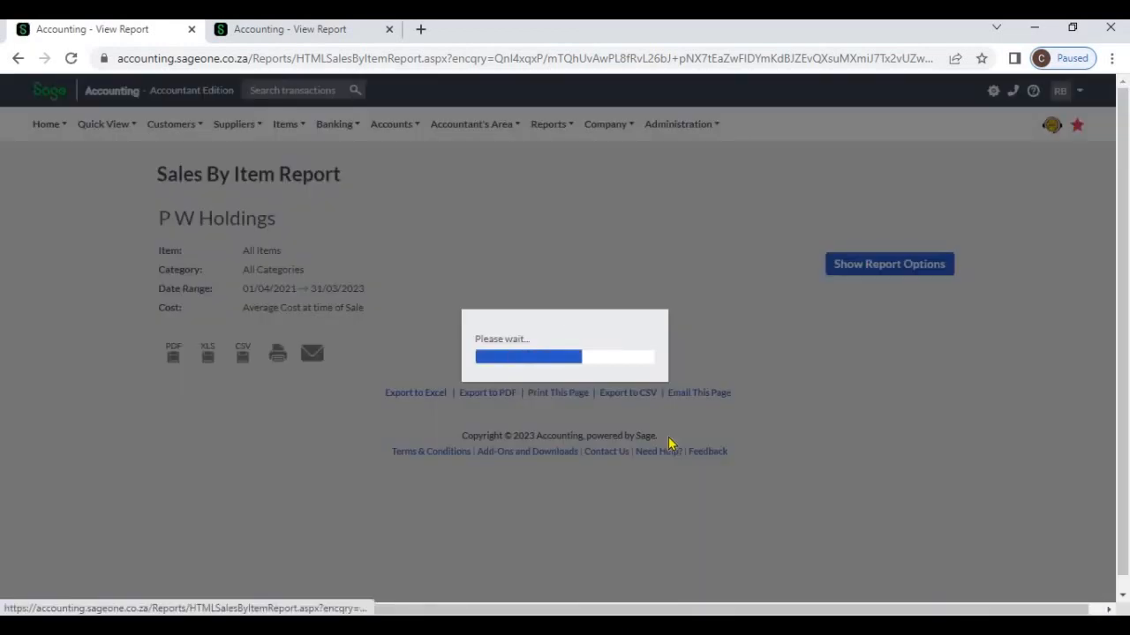
# Step: Exclude credit notes again in the report options and refresh the Sales By Item Report
pyautogui.scroll(-2, 469, 447)
pyautogui.scroll(-2, 454, 449)
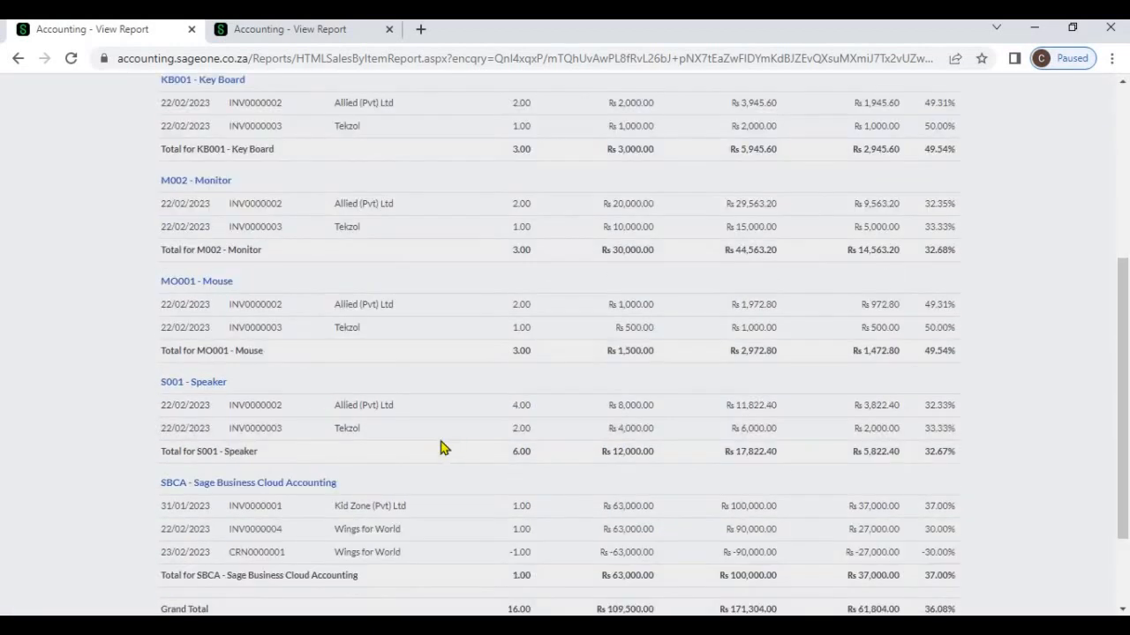
pyautogui.scroll(-2, 437, 448)
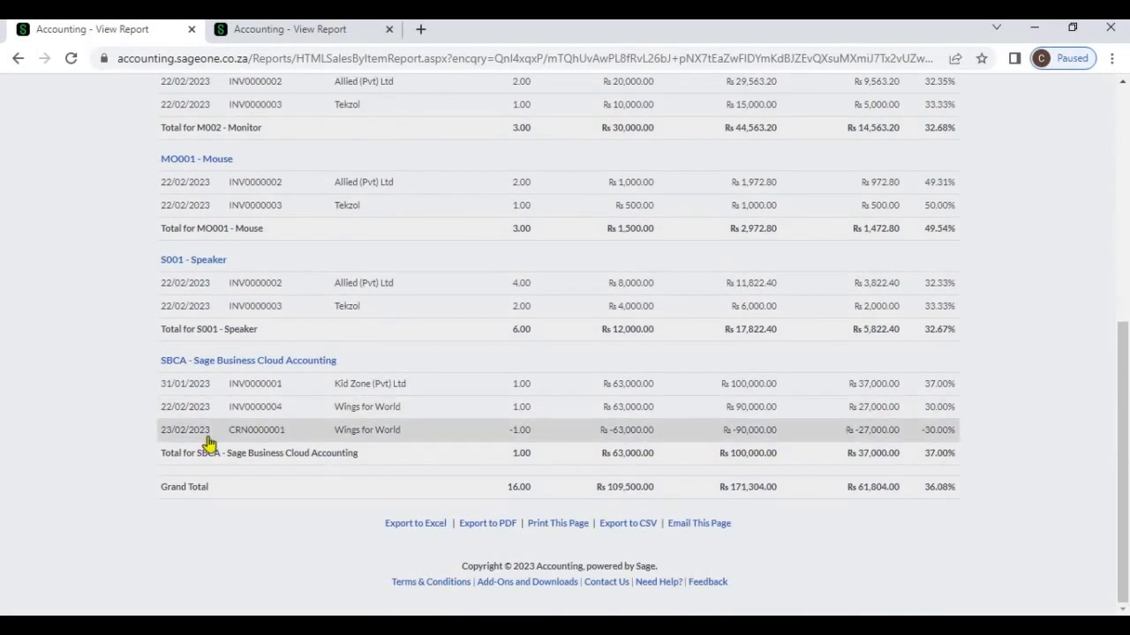
pyautogui.scroll(5, 851, 371)
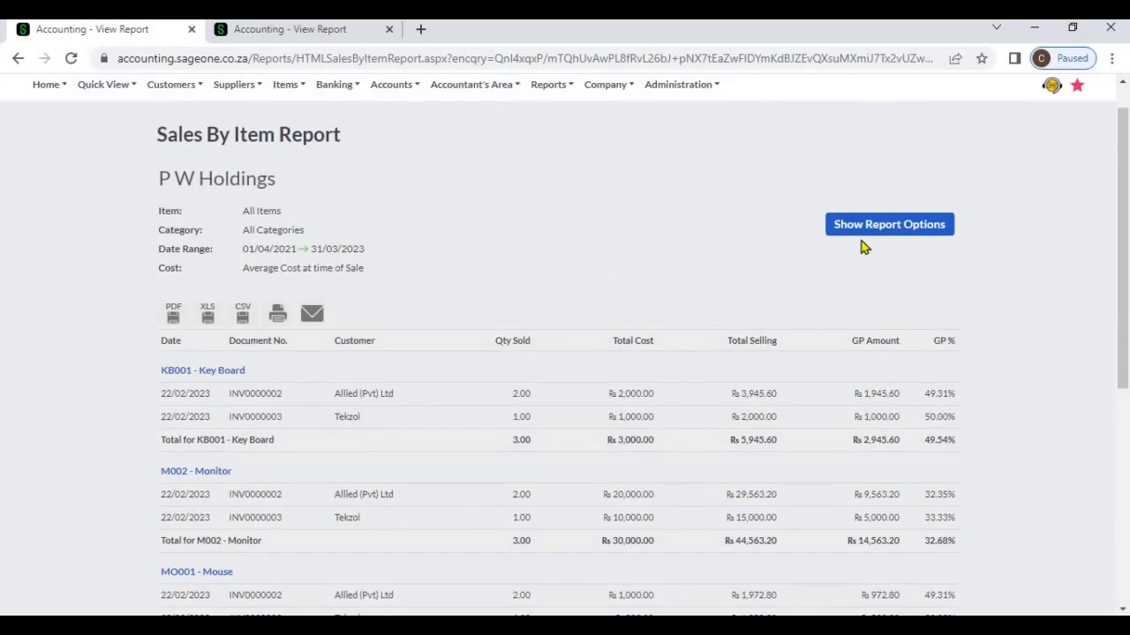
pyautogui.click(863, 231)
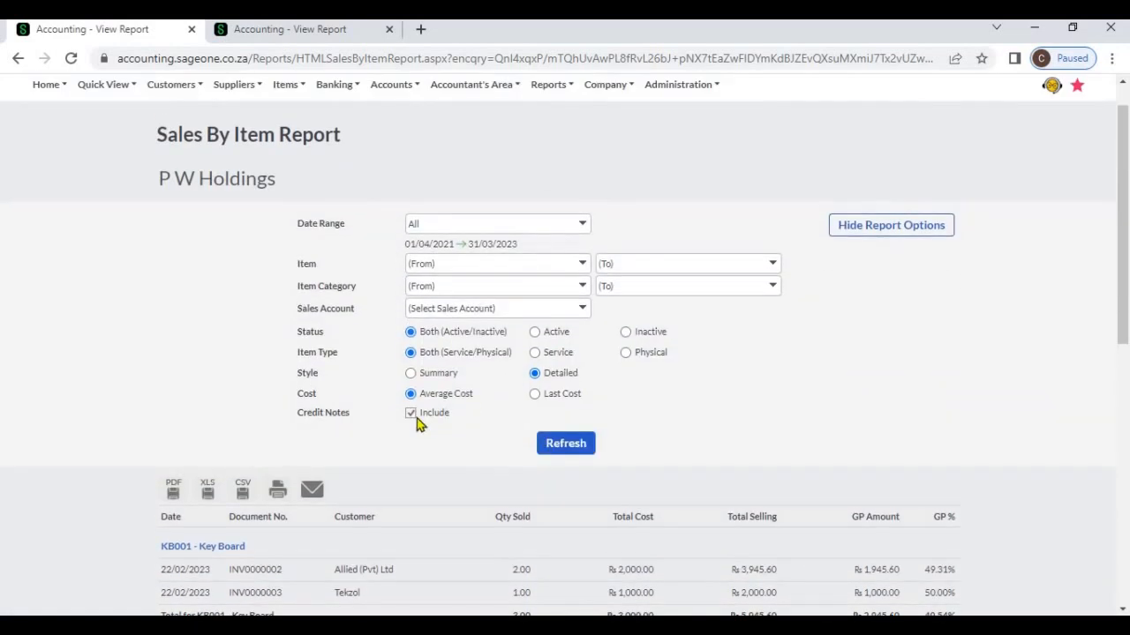
pyautogui.click(410, 413)
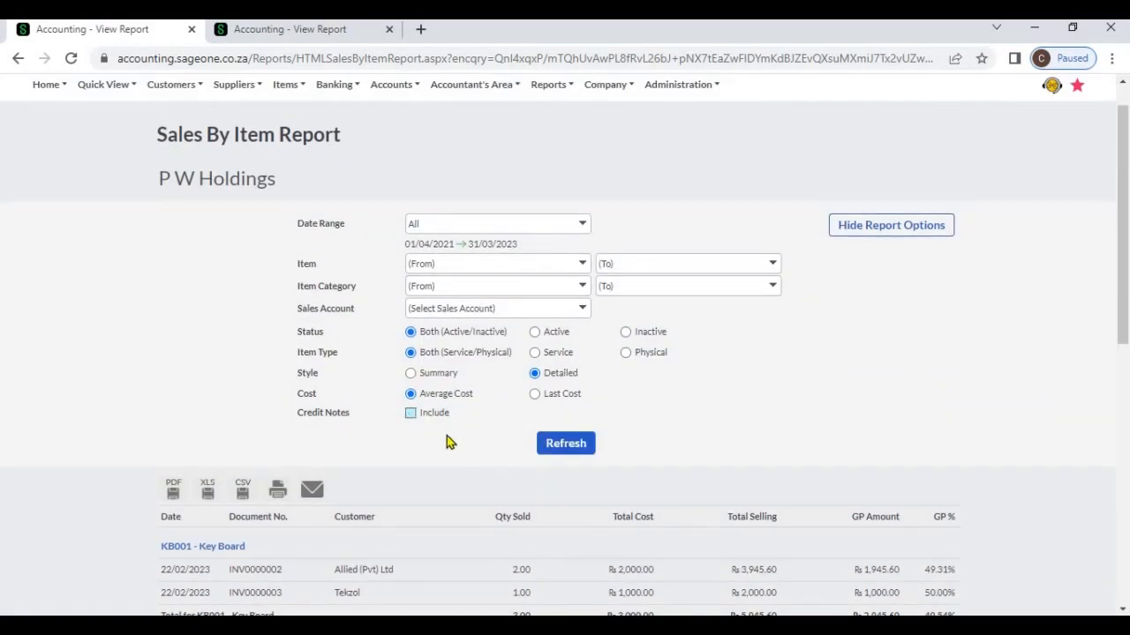
pyautogui.click(559, 454)
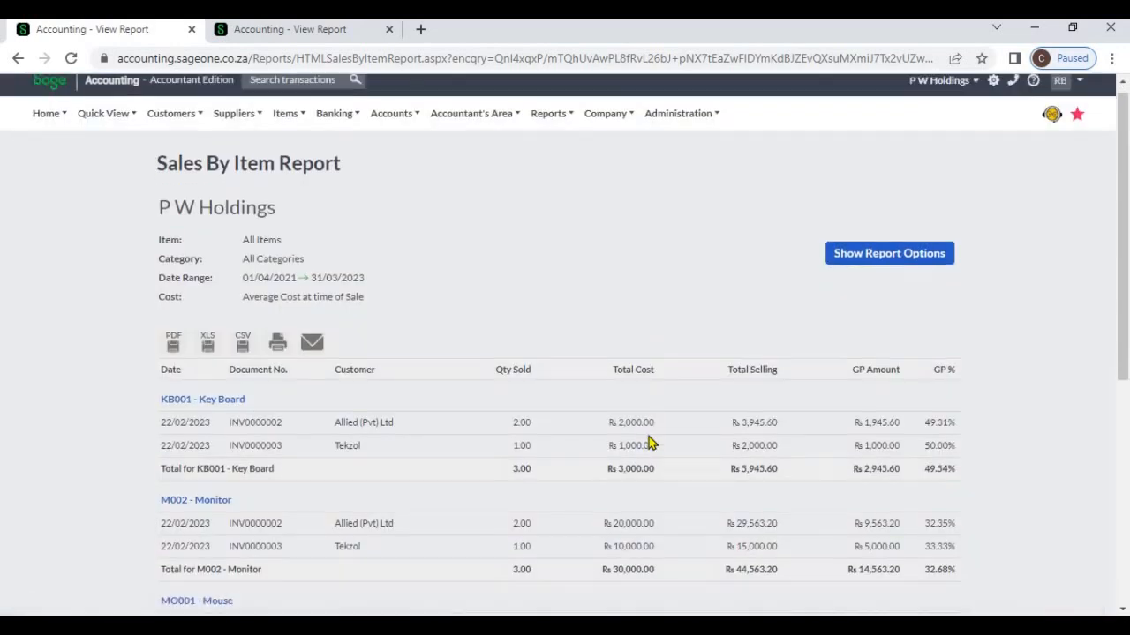
# Step: Choose Last Cost as the cost basis in the report options, and switch to the List of Items
pyautogui.scroll(-5, 320, 479)
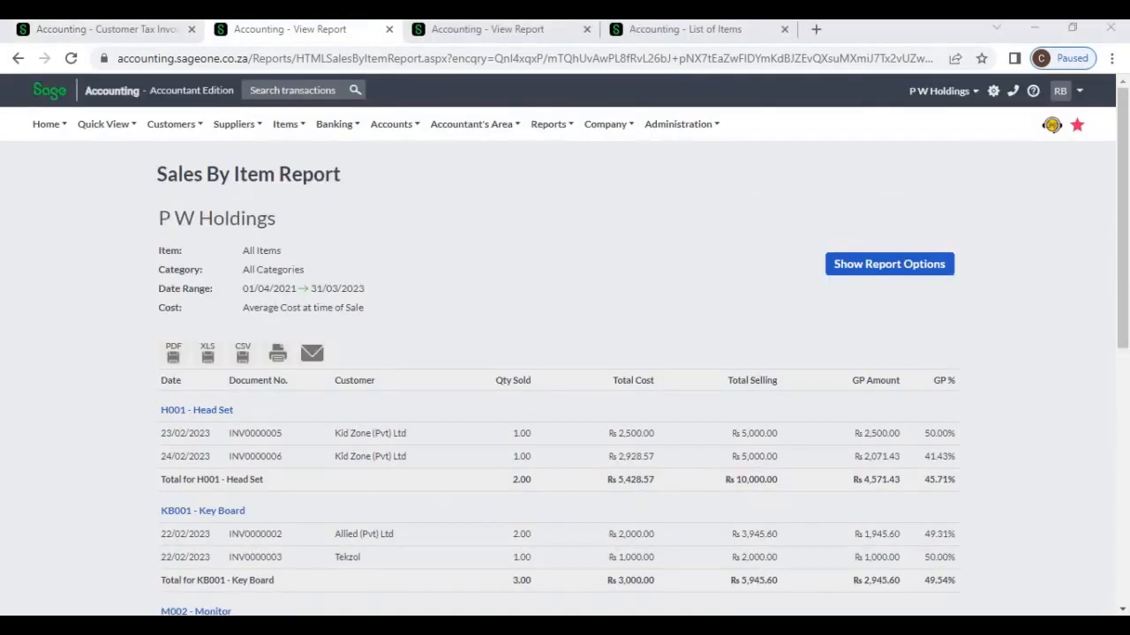
pyautogui.click(836, 270)
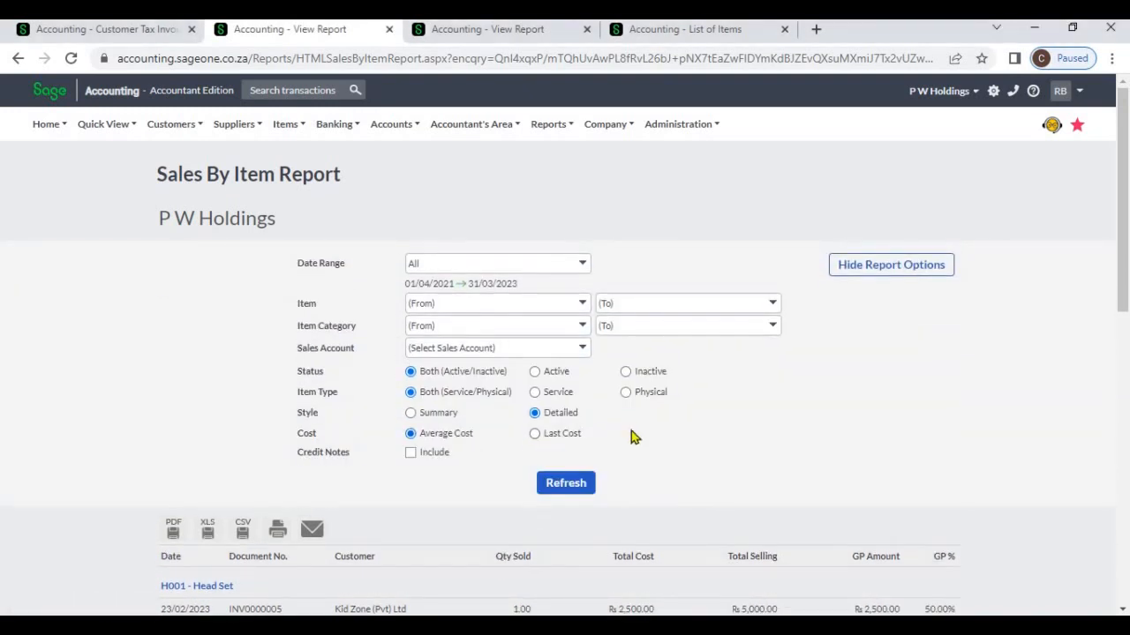
pyautogui.scroll(-1, 651, 441)
pyautogui.scroll(-2, 651, 441)
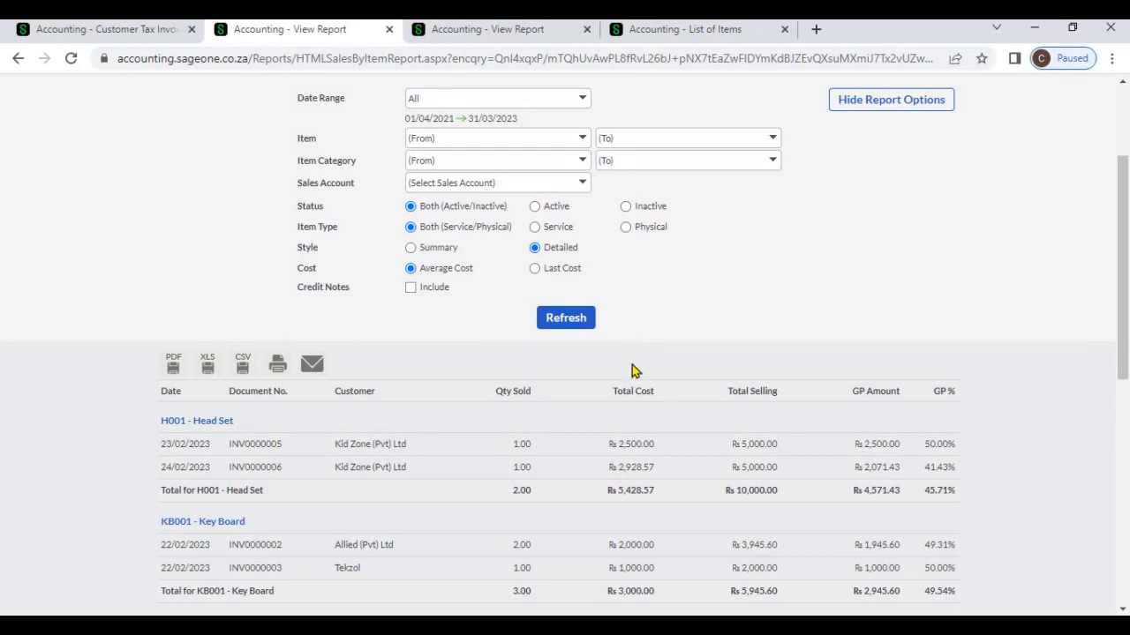
pyautogui.click(565, 275)
pyautogui.click(644, 34)
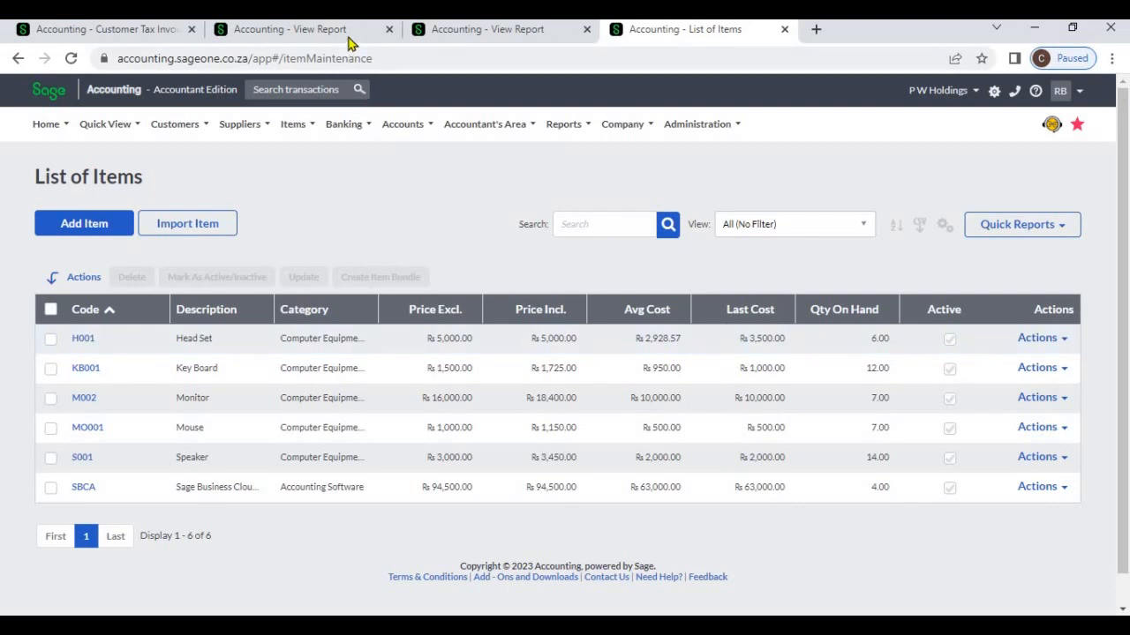
# Step: Return to the first Sales By Item Report, set its cost basis to Average Cost, and refresh it
pyautogui.click(291, 30)
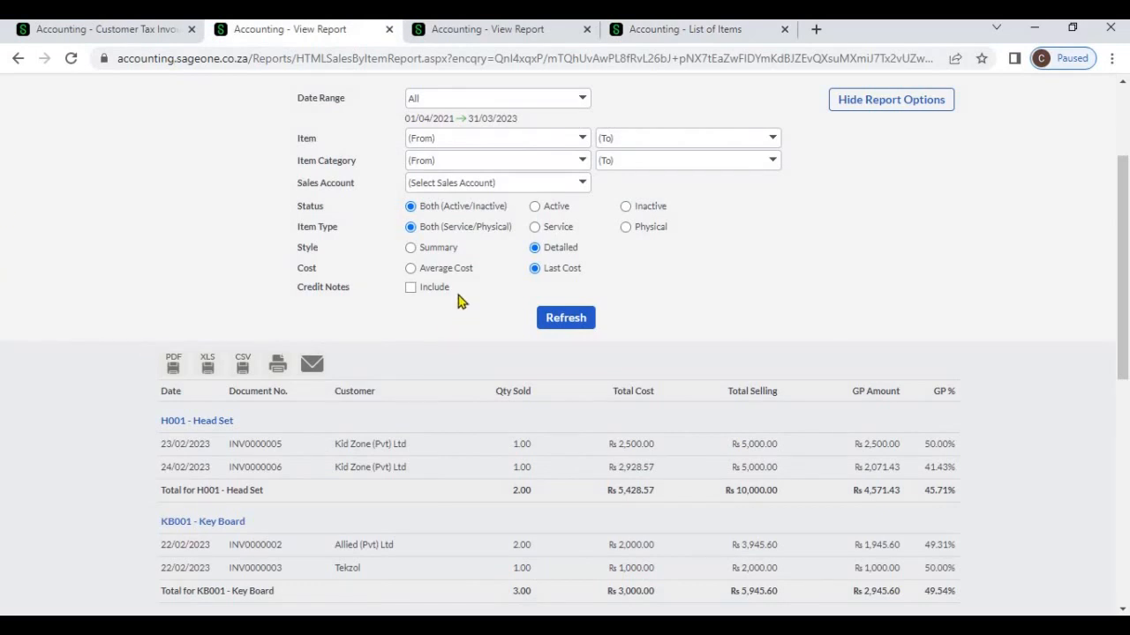
pyautogui.click(450, 273)
pyautogui.click(565, 323)
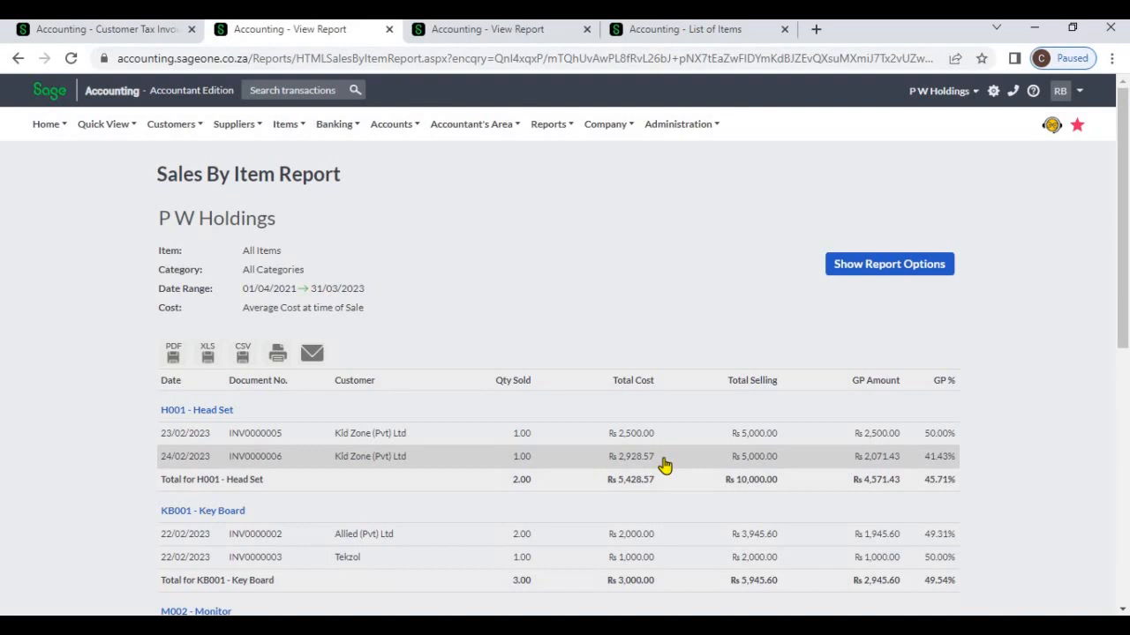
# Step: Refresh the second Sales By Item Report with Last Cost selected, and check the Head Set's last cost in the List of Items
pyautogui.click(457, 31)
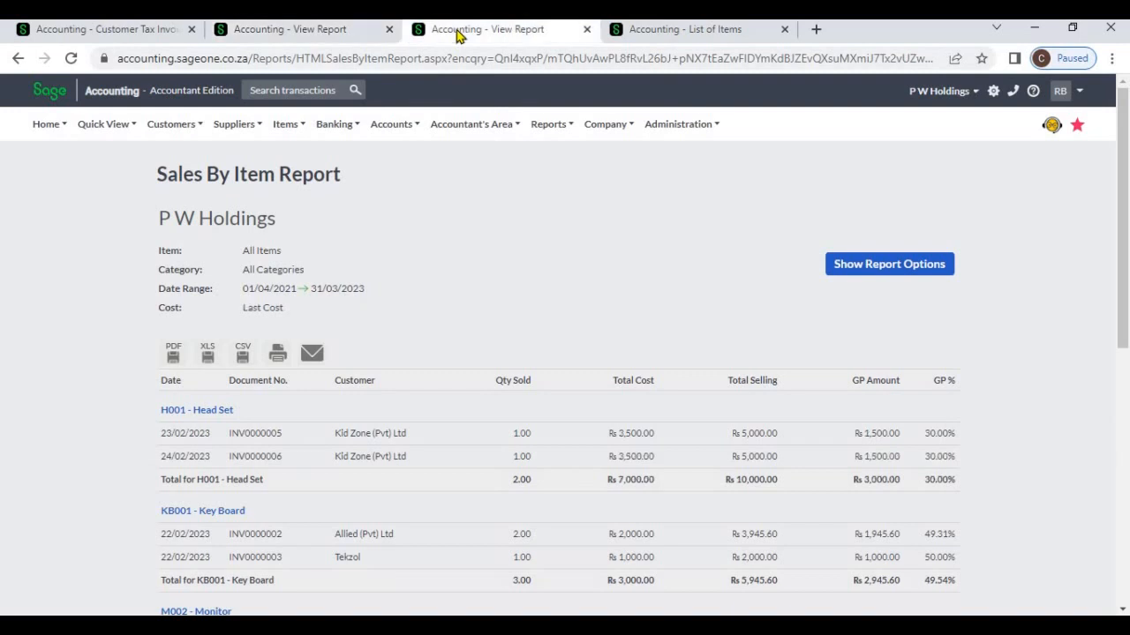
pyautogui.click(845, 273)
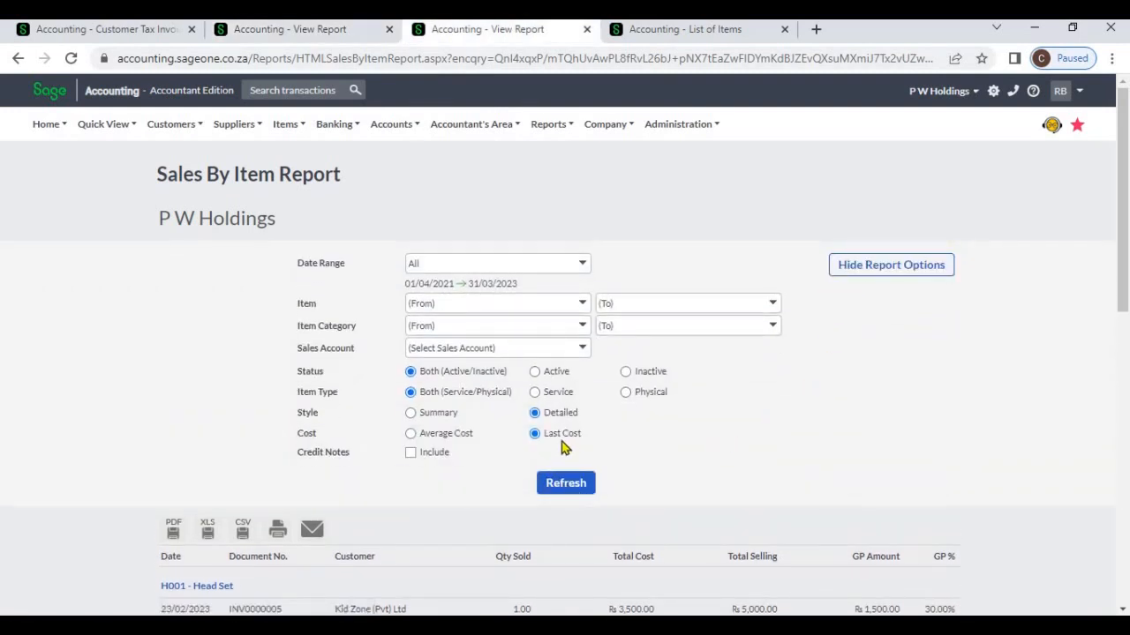
pyautogui.click(566, 483)
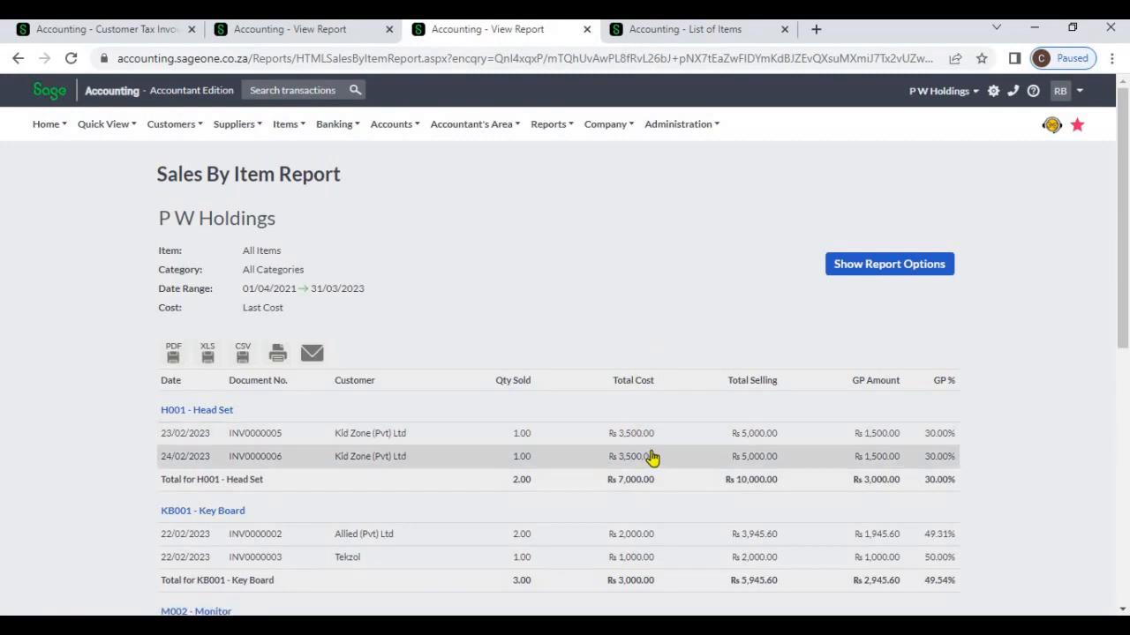
pyautogui.click(645, 36)
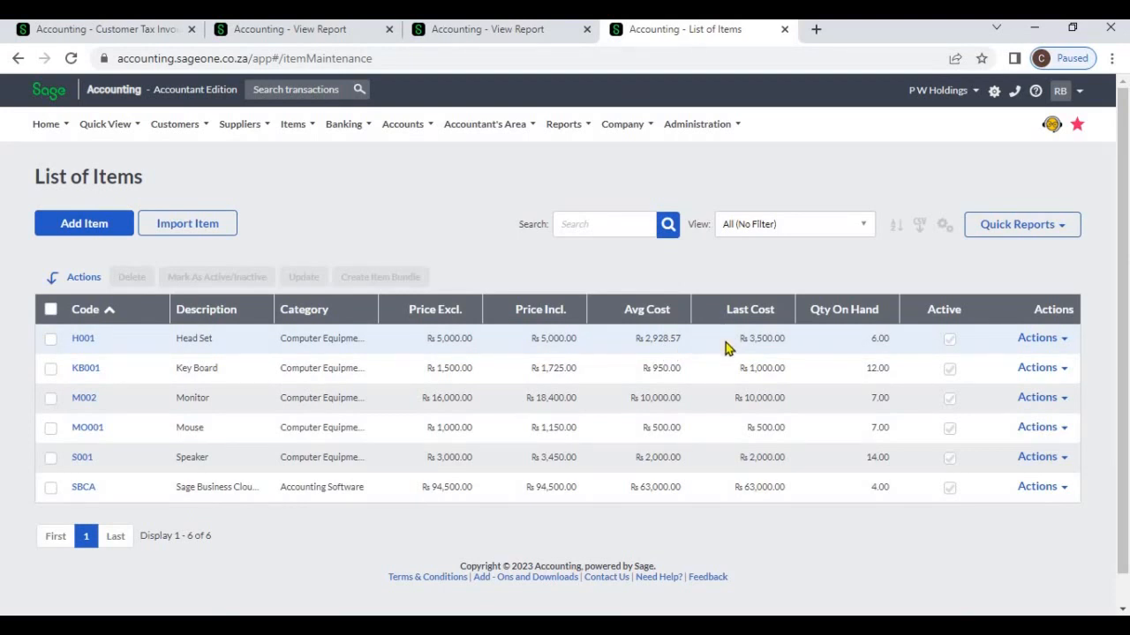
# Step: Go back to the first Sales By Item Report and refresh it in Detailed style on Average Cost without credit notes
pyautogui.click(323, 38)
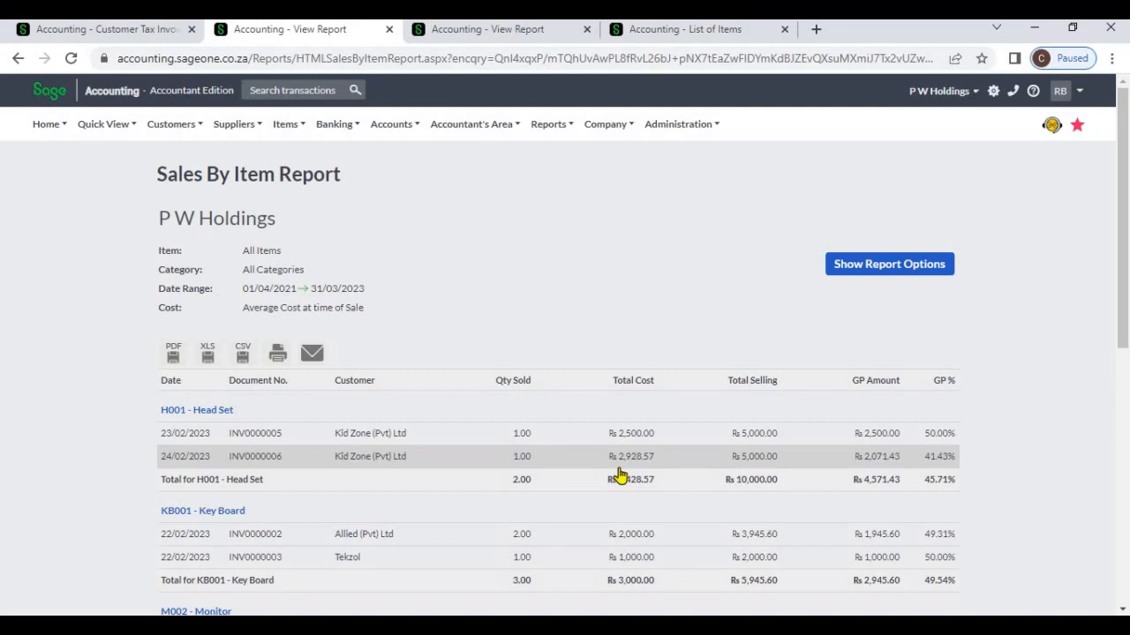
pyautogui.click(864, 266)
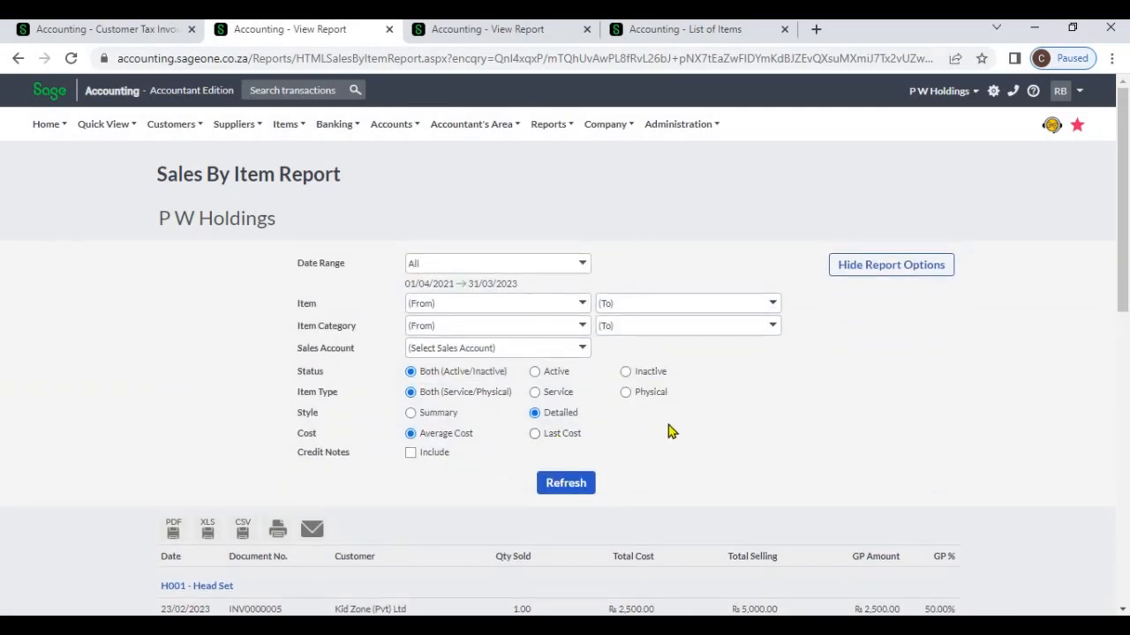
pyautogui.scroll(-2, 668, 427)
pyautogui.click(572, 321)
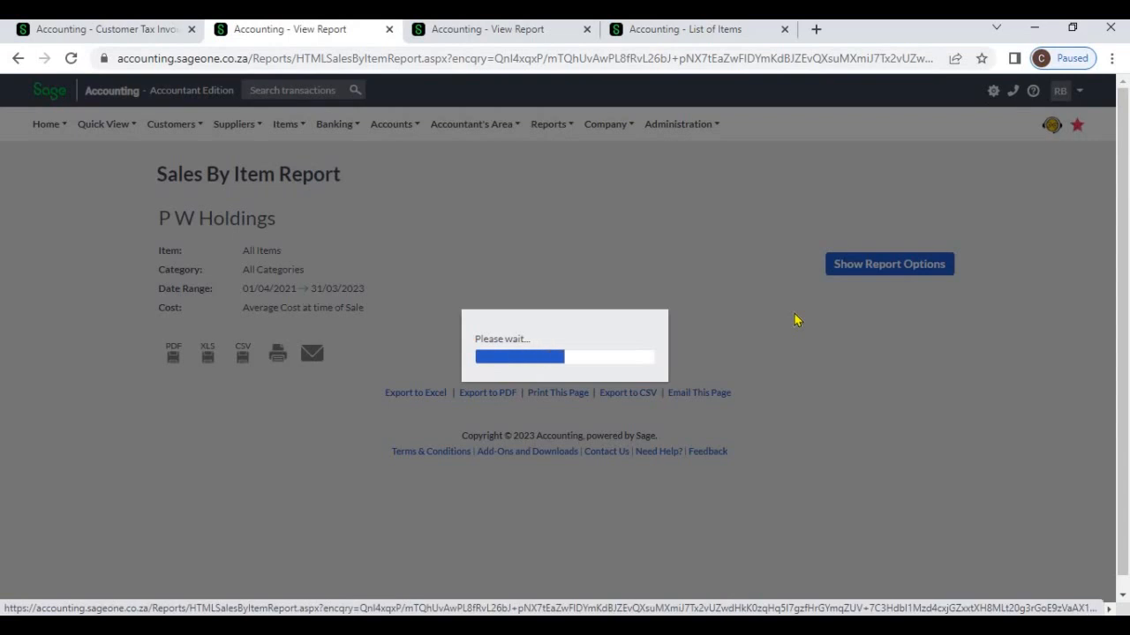
# Step: Compare the Head Set's cost and gross profit percentages between the Average Cost and Last Cost reports
pyautogui.scroll(-2, 870, 308)
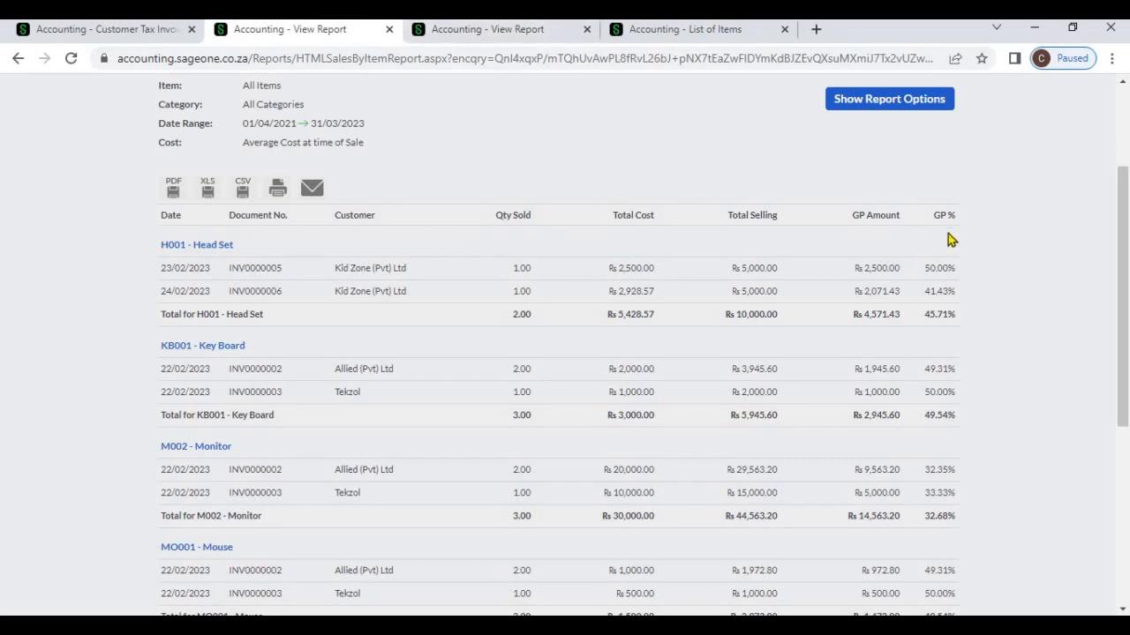
pyautogui.scroll(2, 934, 251)
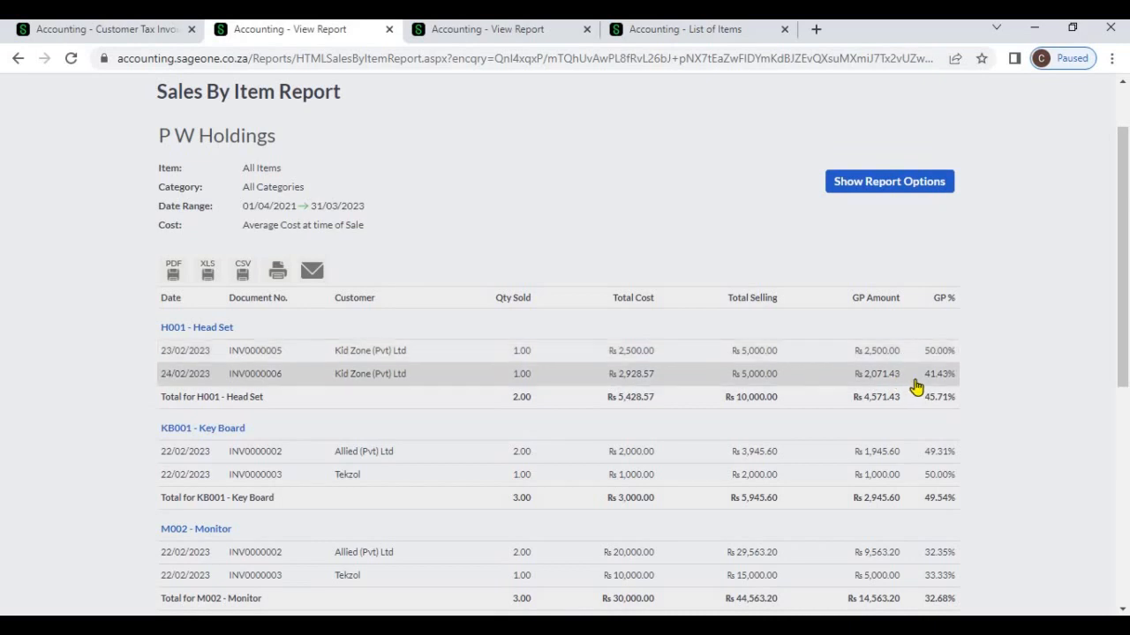
pyautogui.click(508, 31)
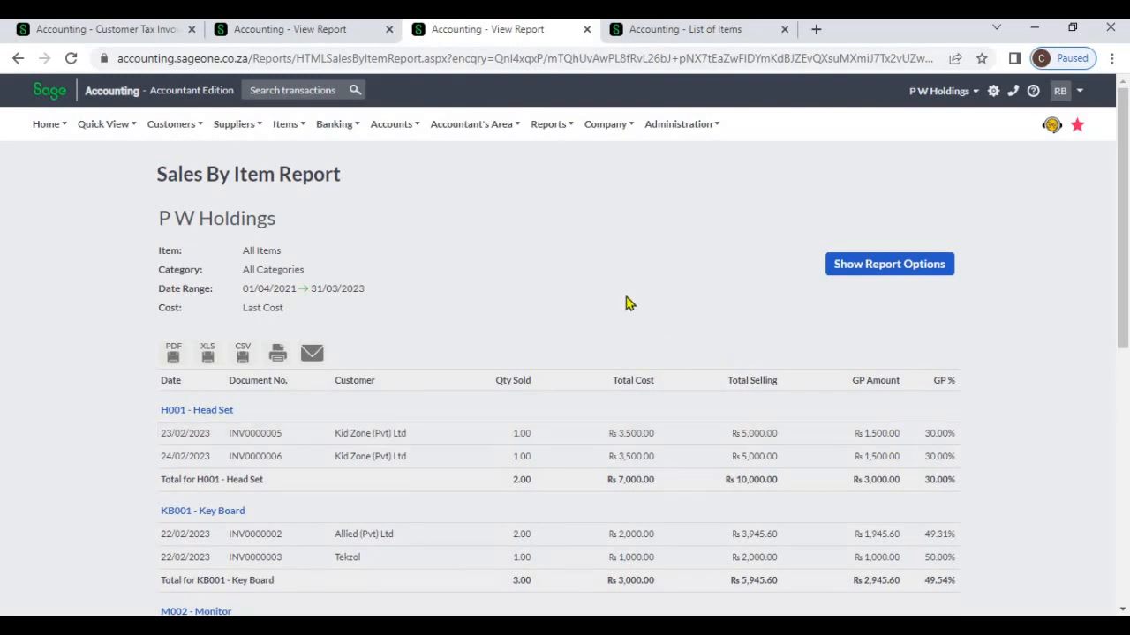
pyautogui.click(336, 29)
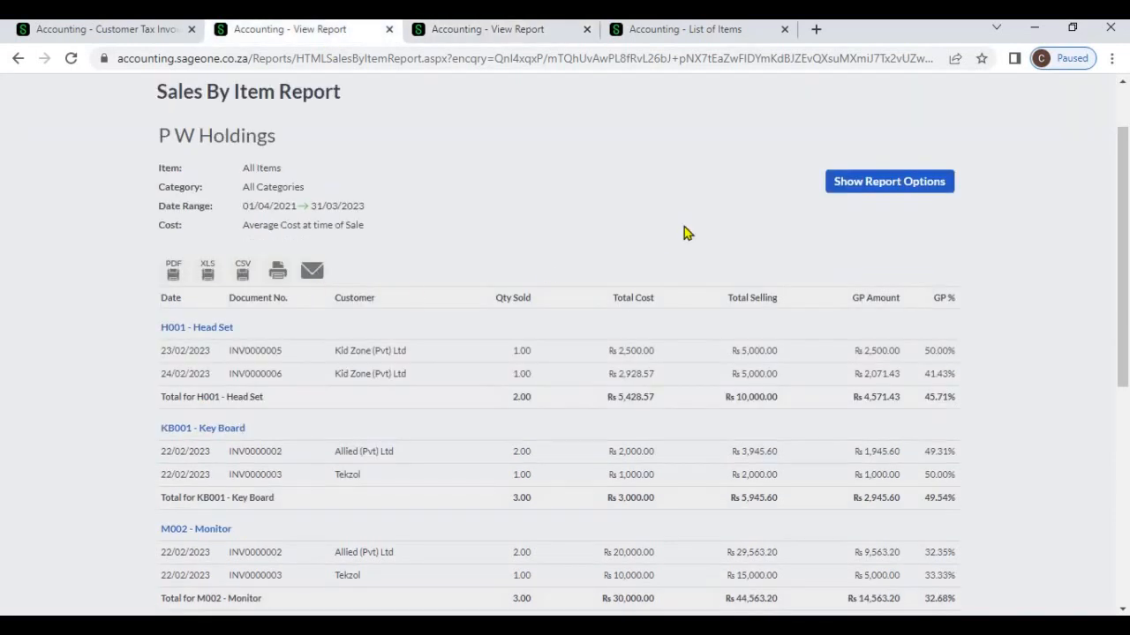
# Step: Change the Average Cost report to Summary style and refresh it
pyautogui.click(887, 184)
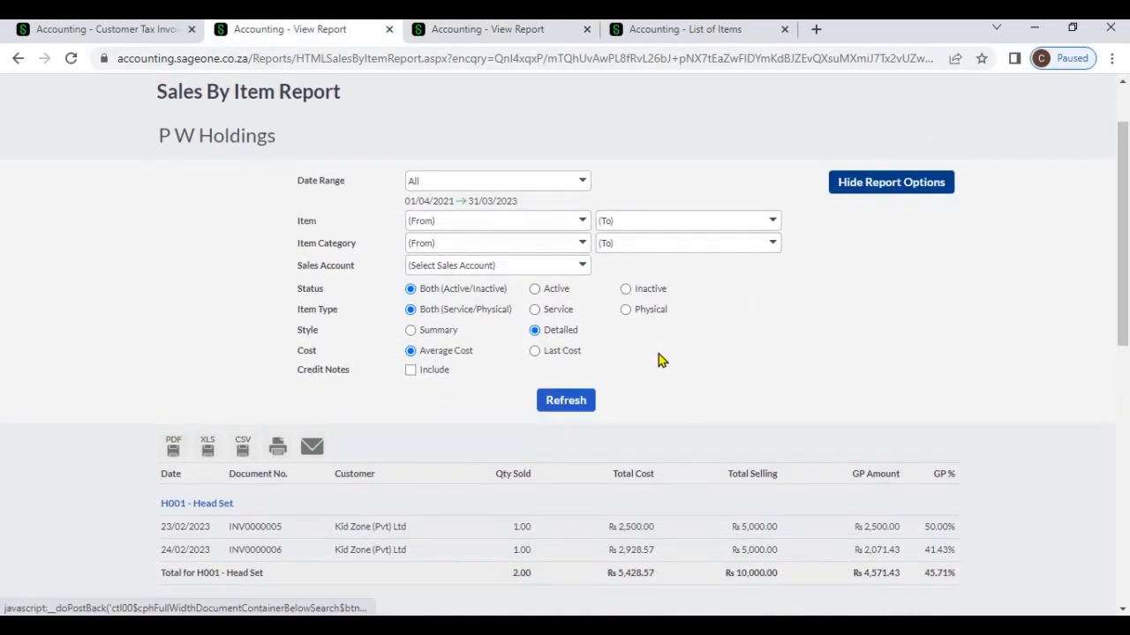
pyautogui.click(432, 333)
pyautogui.click(567, 402)
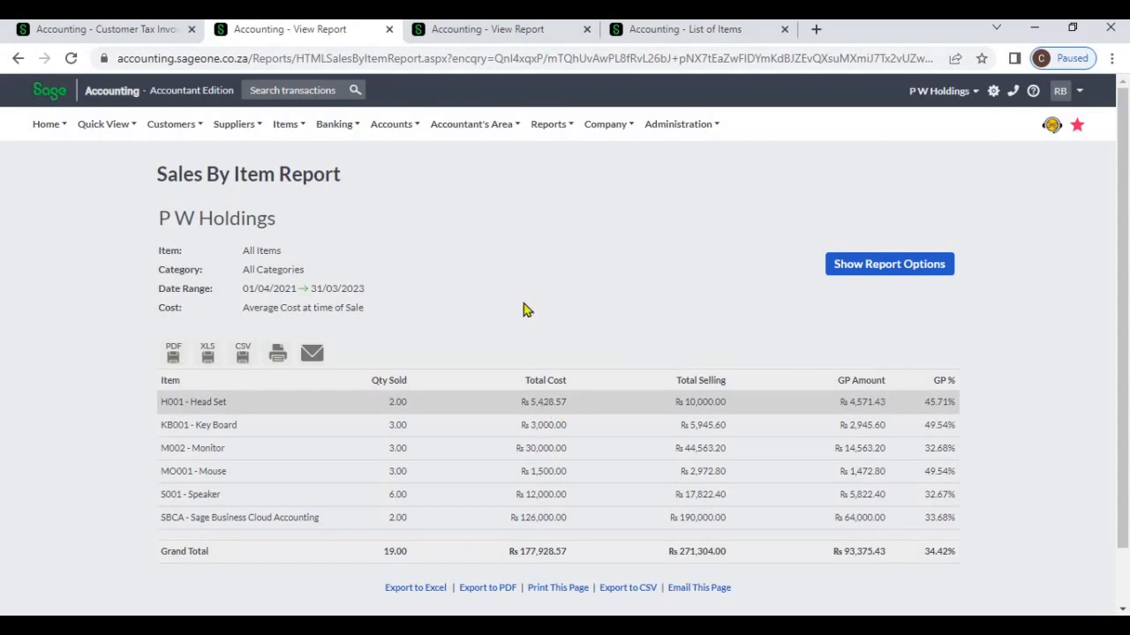
# Step: Look over the detailed Last Cost report, and rerun the Summary-style report with Last Cost as the cost basis
pyautogui.click(485, 33)
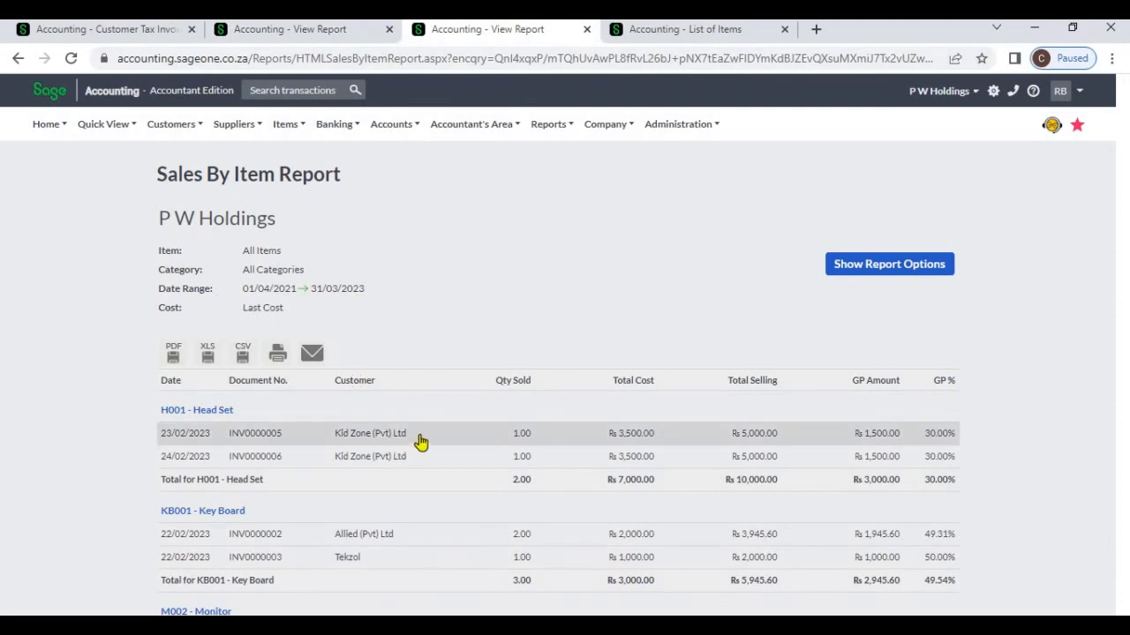
pyautogui.click(297, 34)
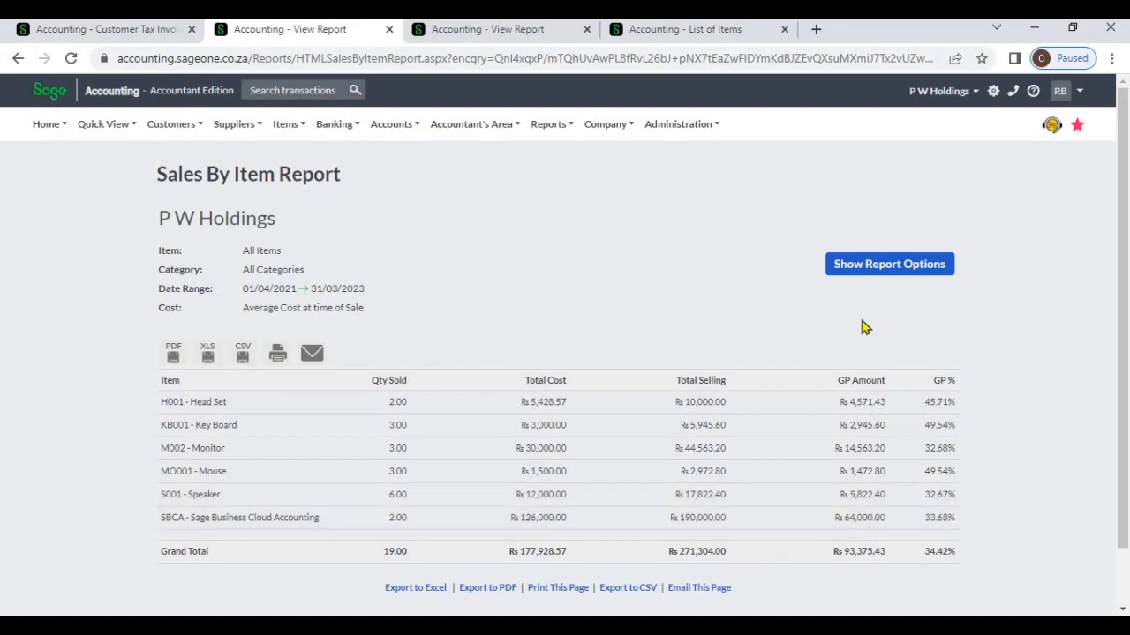
pyautogui.click(843, 273)
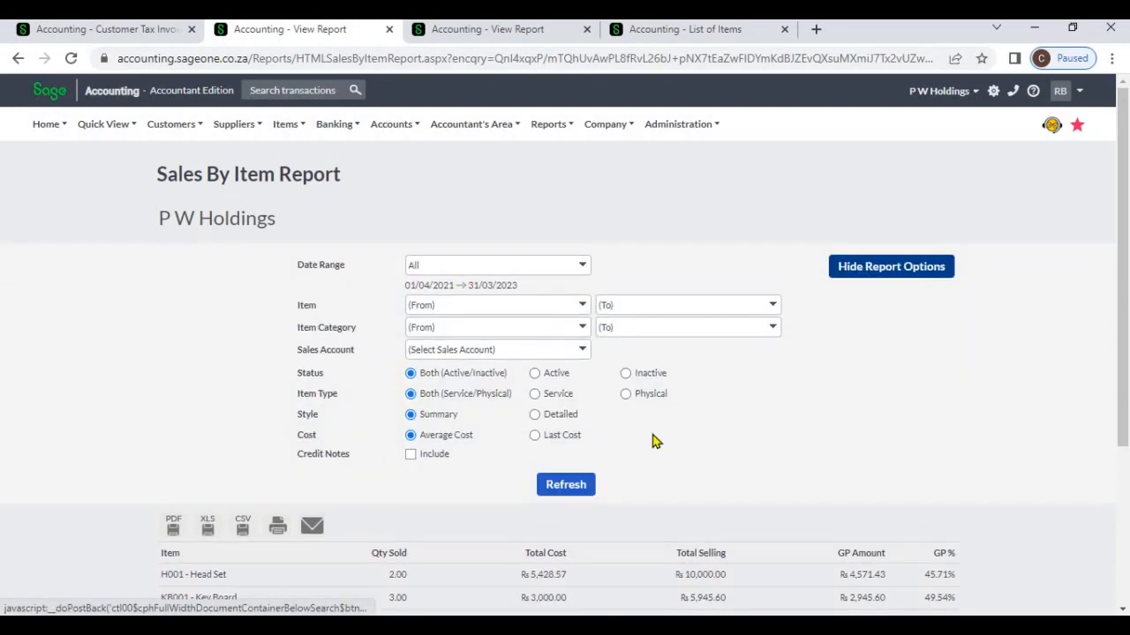
pyautogui.click(562, 434)
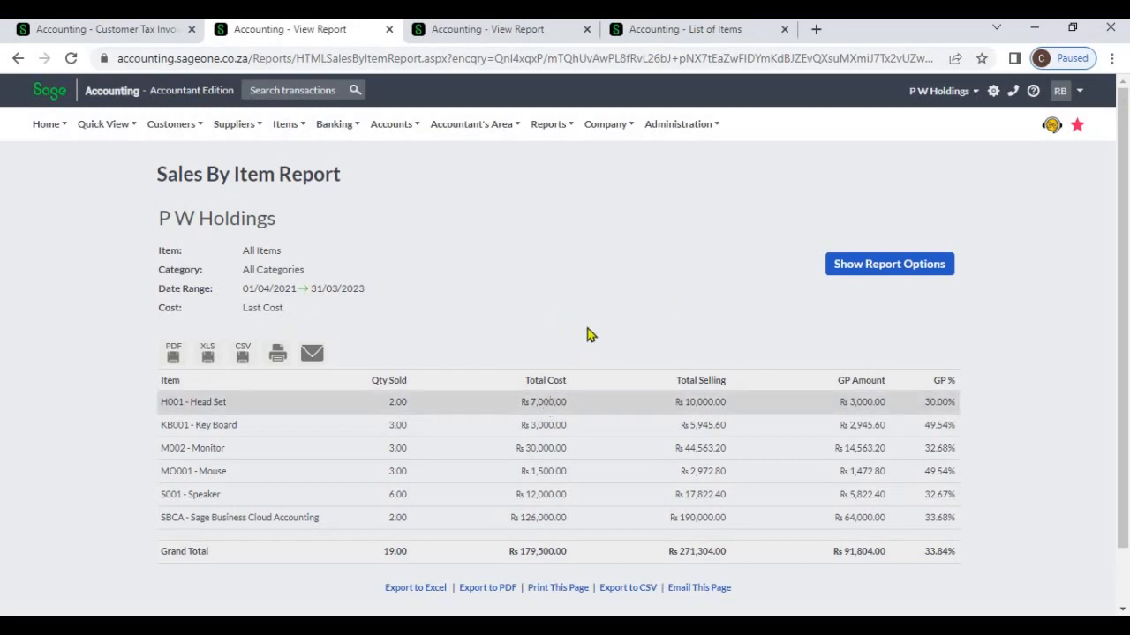
# Step: Drill down from the H001 - Head Set summary line to its sales and open the tax invoice dated 23/02/2023
pyautogui.click(557, 405)
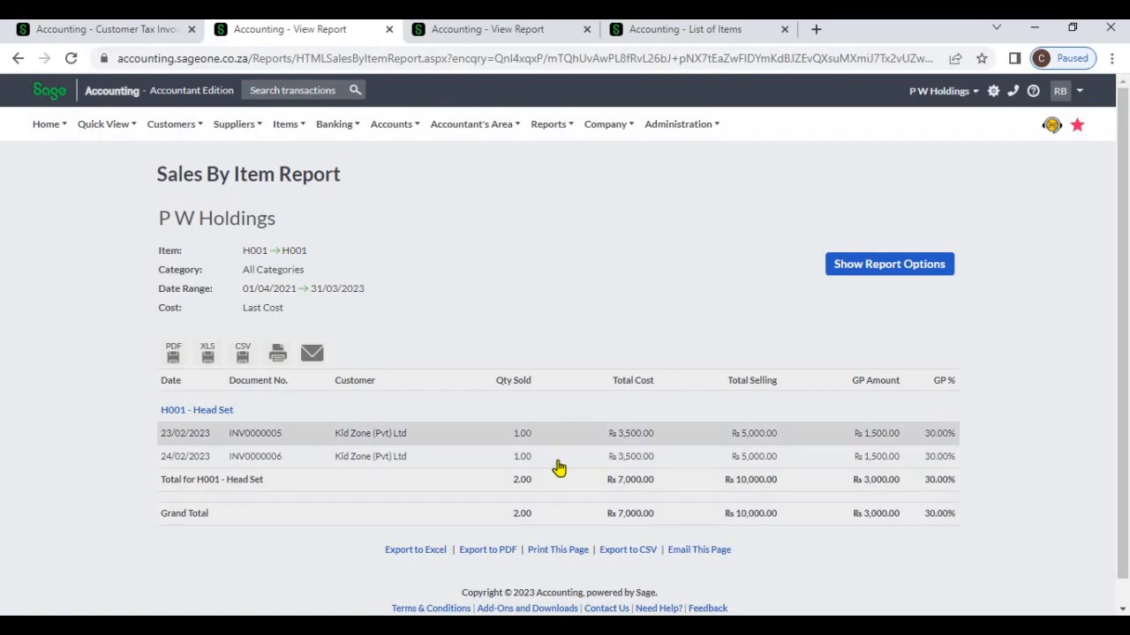
pyautogui.click(281, 436)
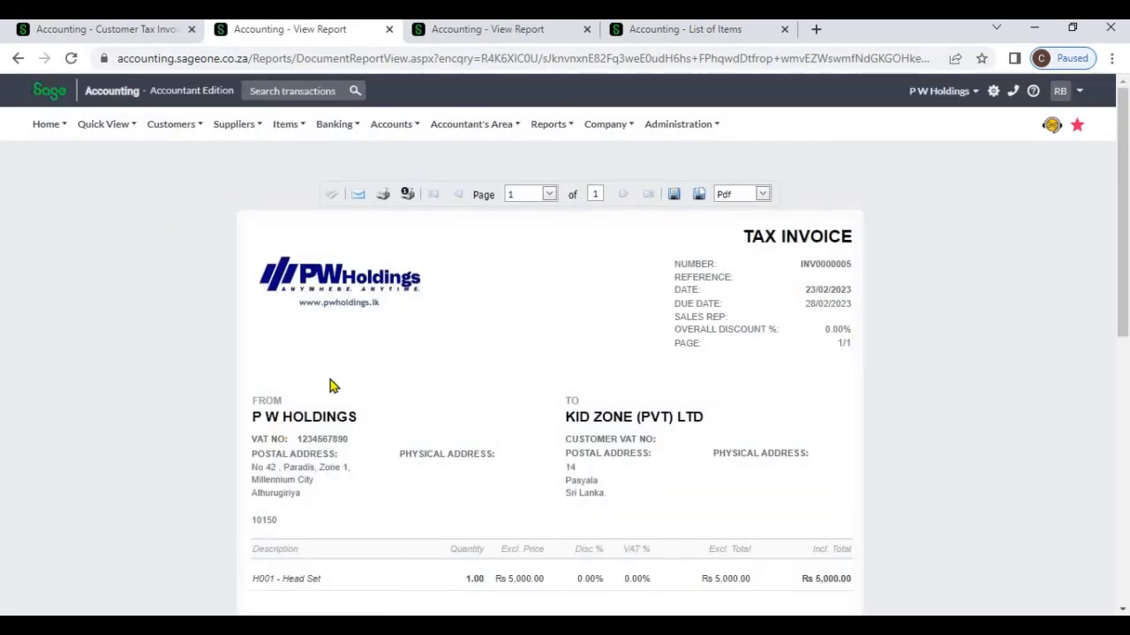
# Step: Switch to the detailed Last Cost report and review its item lines down to the grand total
pyautogui.click(439, 29)
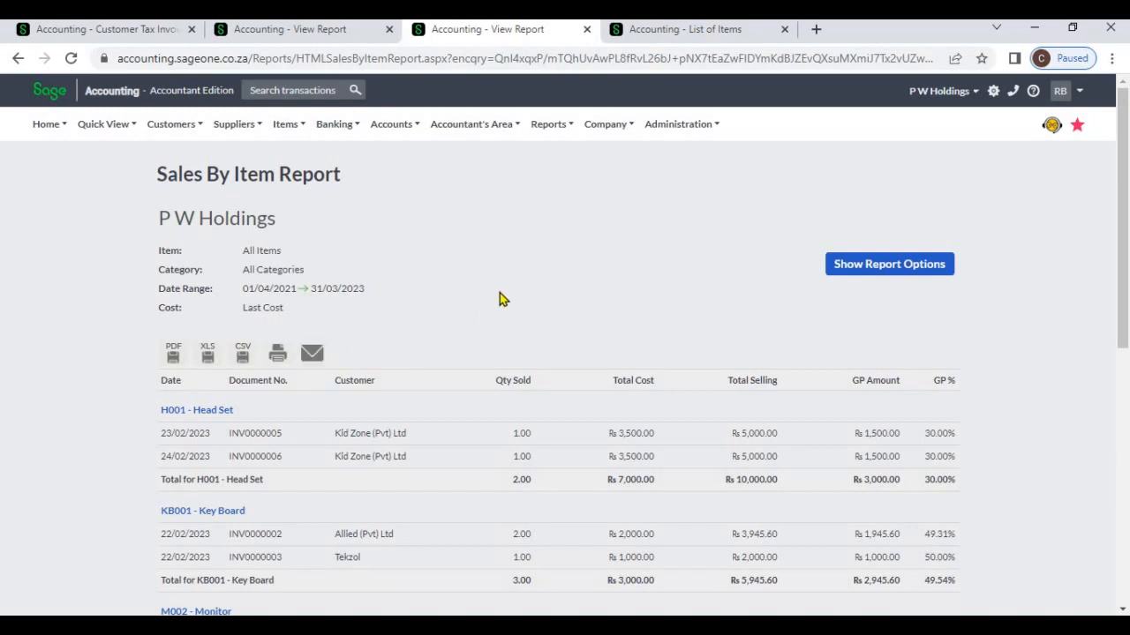
pyautogui.scroll(-3, 500, 300)
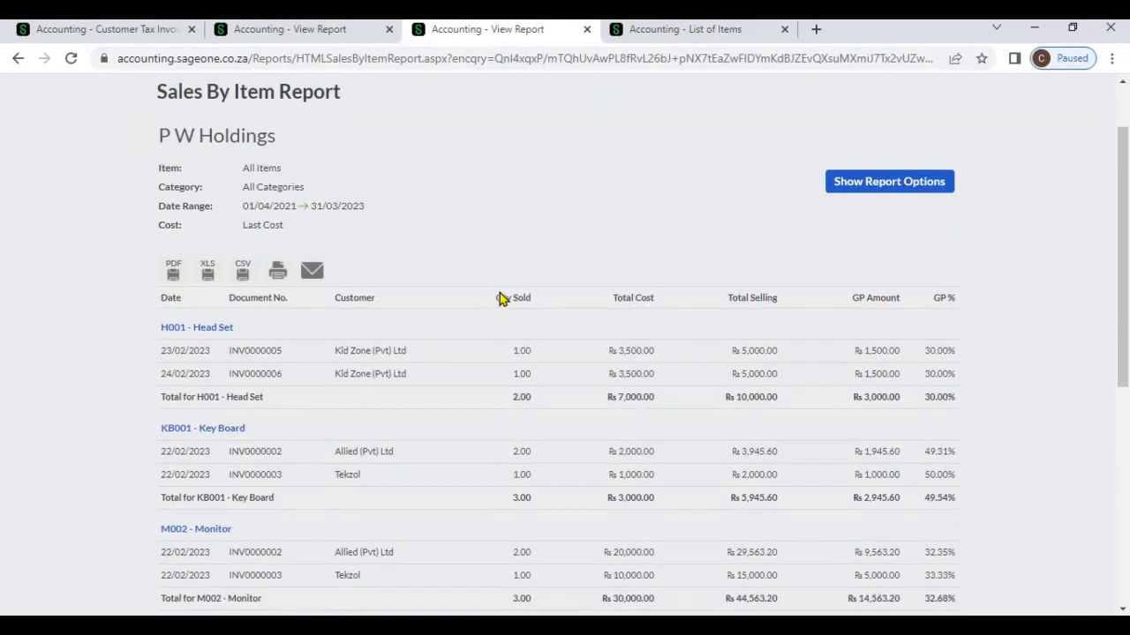
pyautogui.scroll(-3, 500, 300)
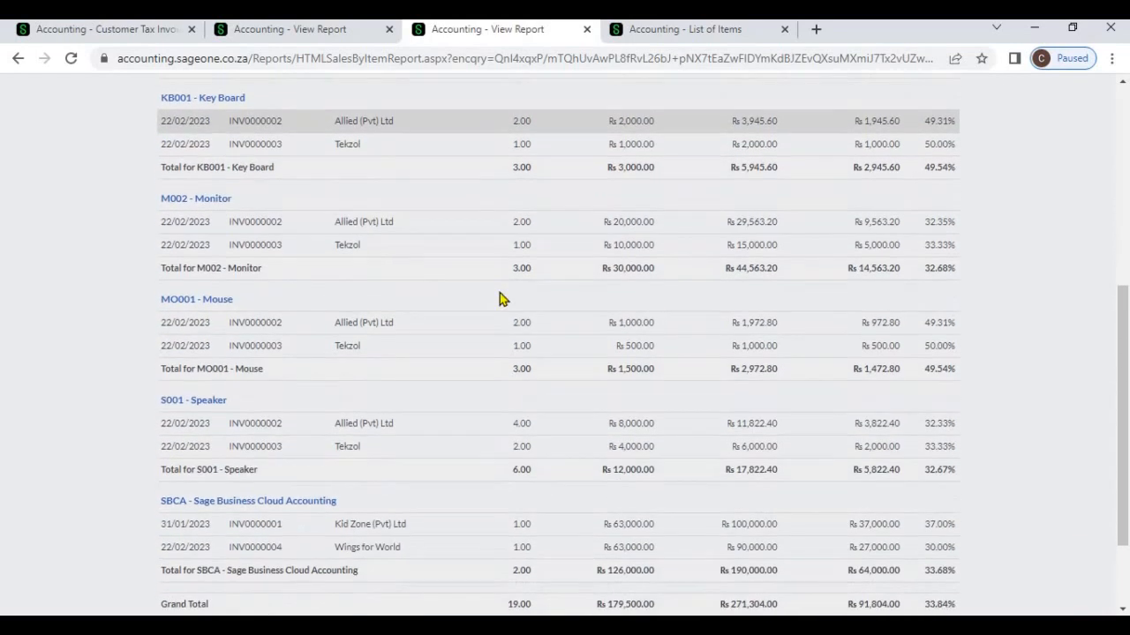